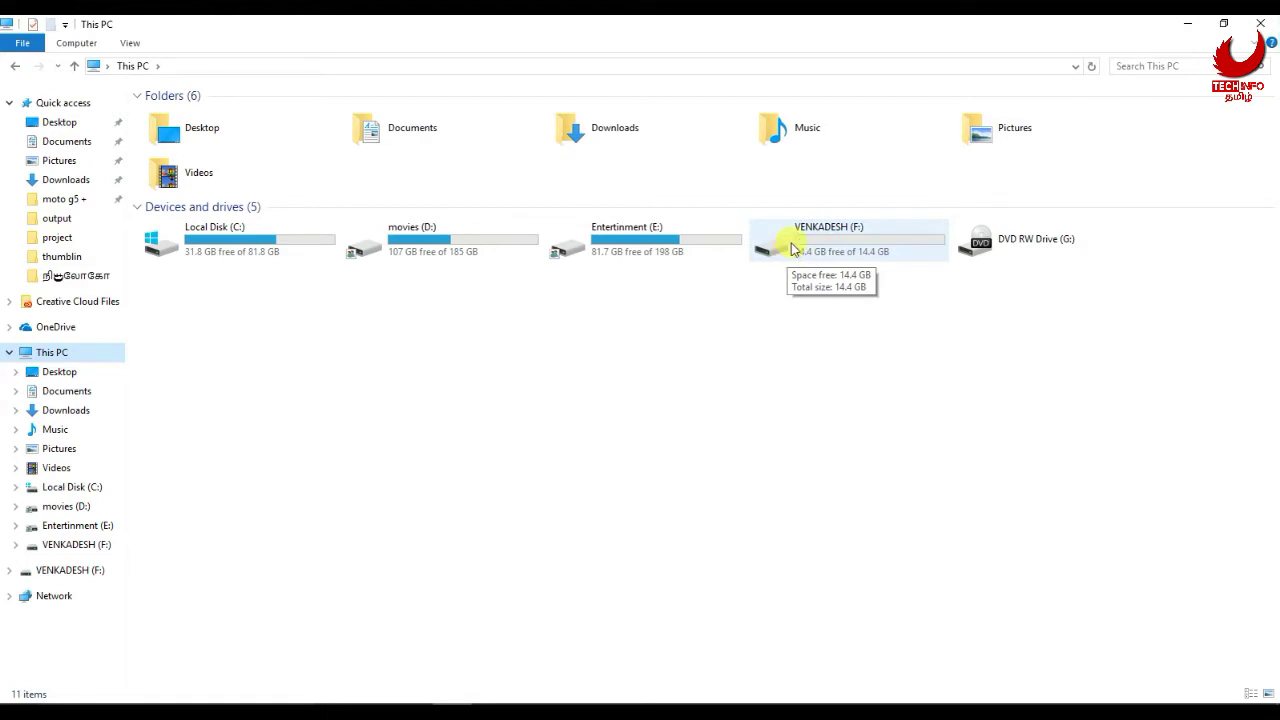
# Step: Open the pen drive (F:) and start a blank document in Notepad
pyautogui.rightClick(793, 248)
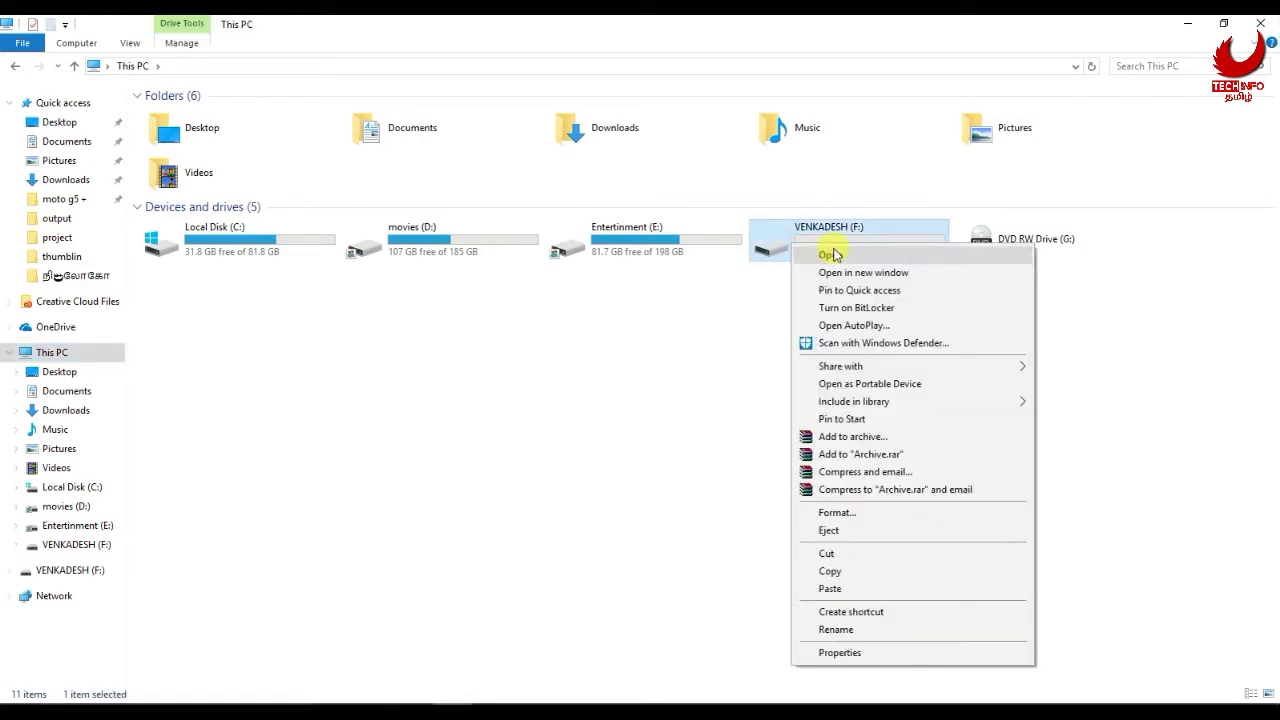
pyautogui.click(829, 251)
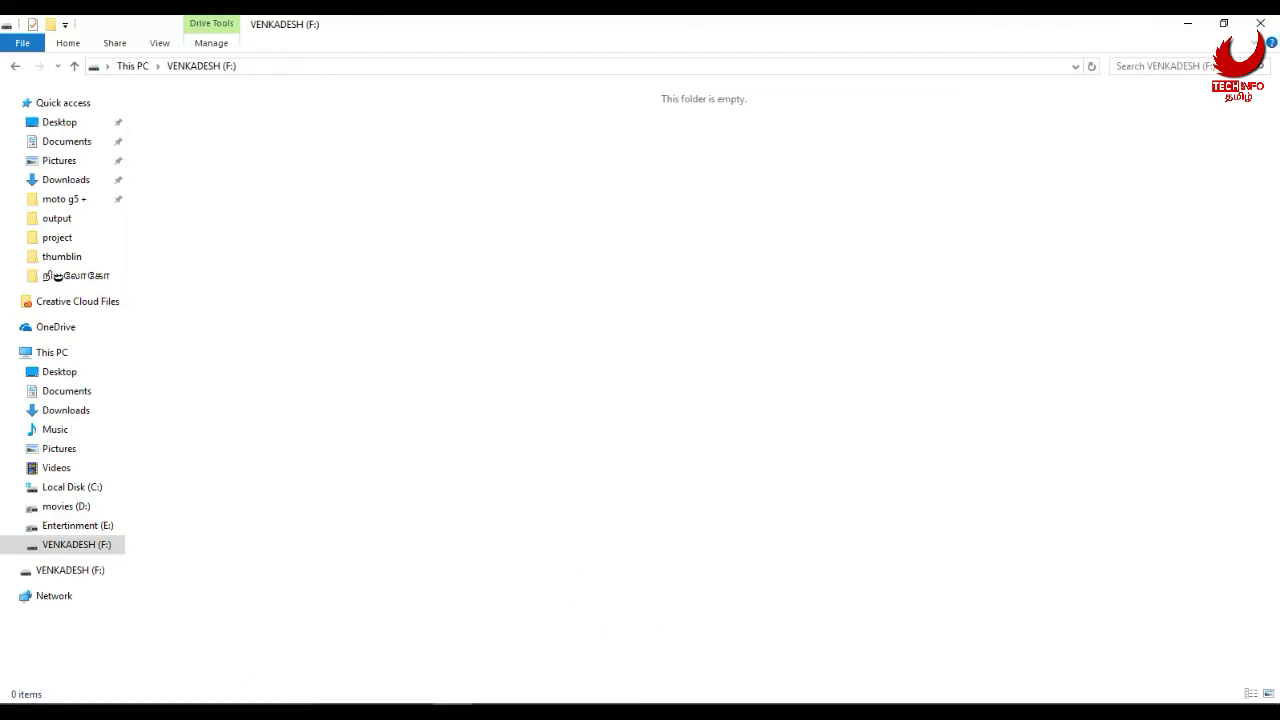
pyautogui.press('super')
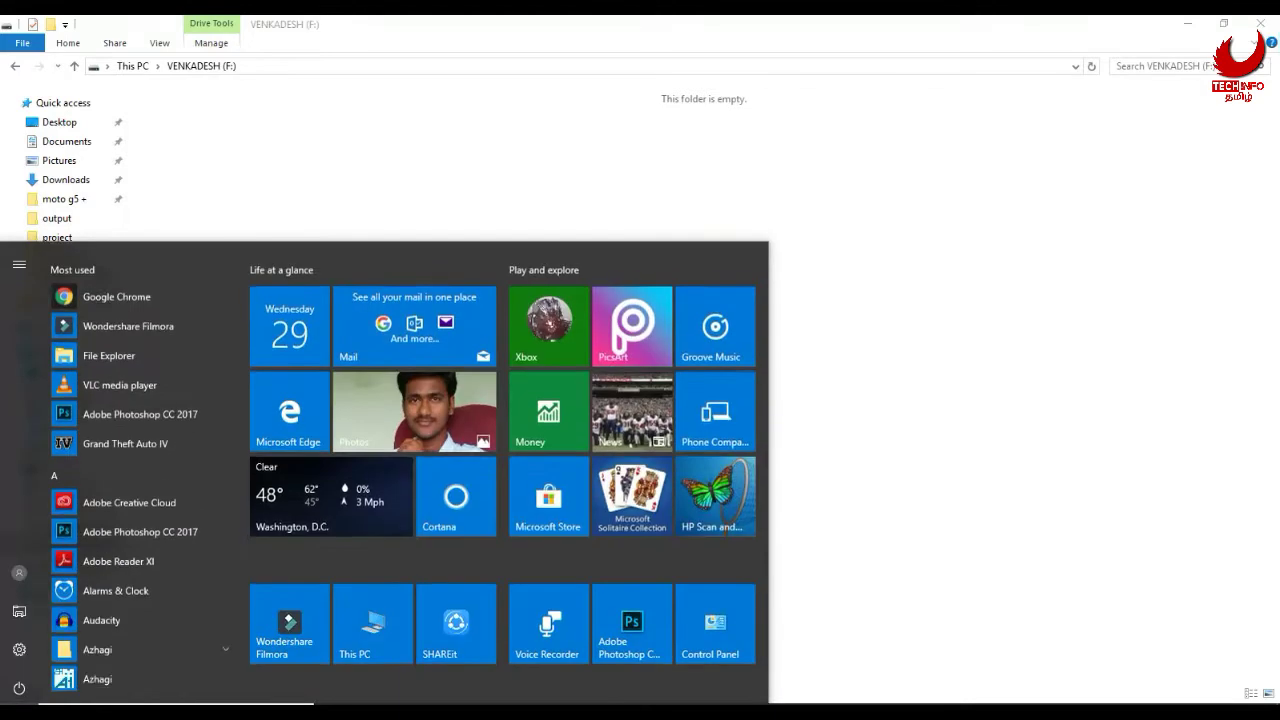
pyautogui.write('notepa')
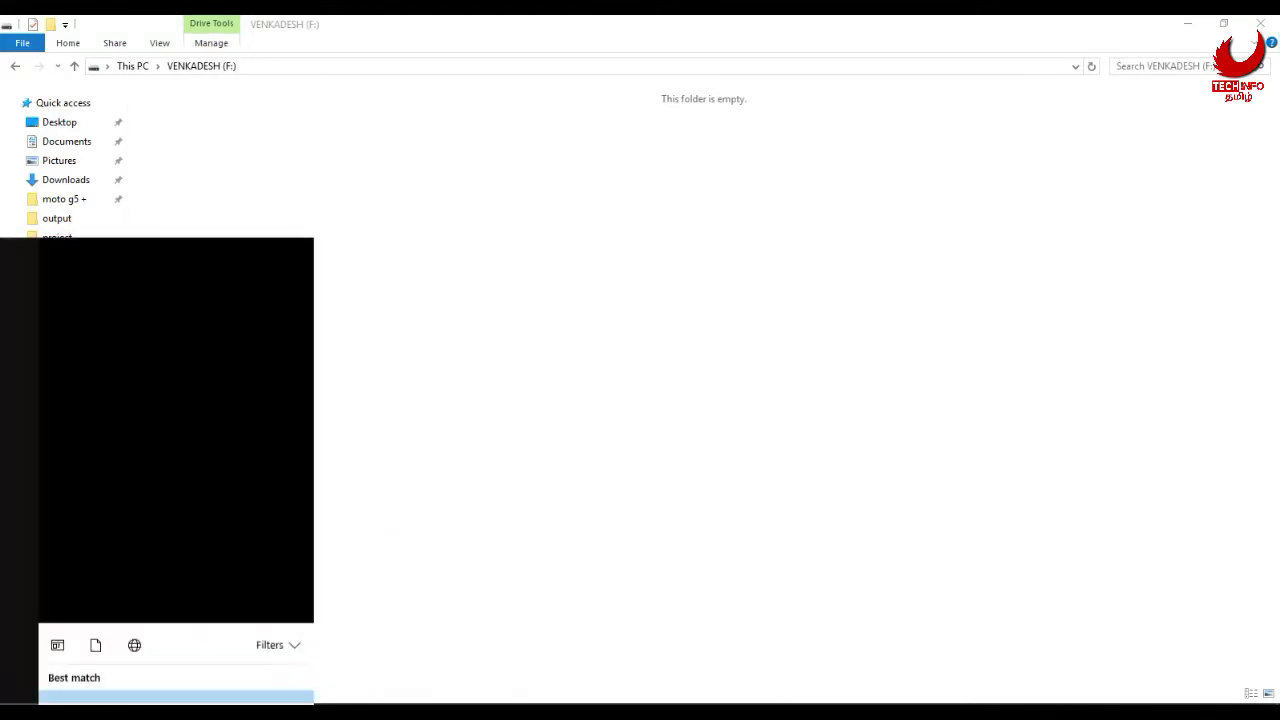
pyautogui.press('Return')
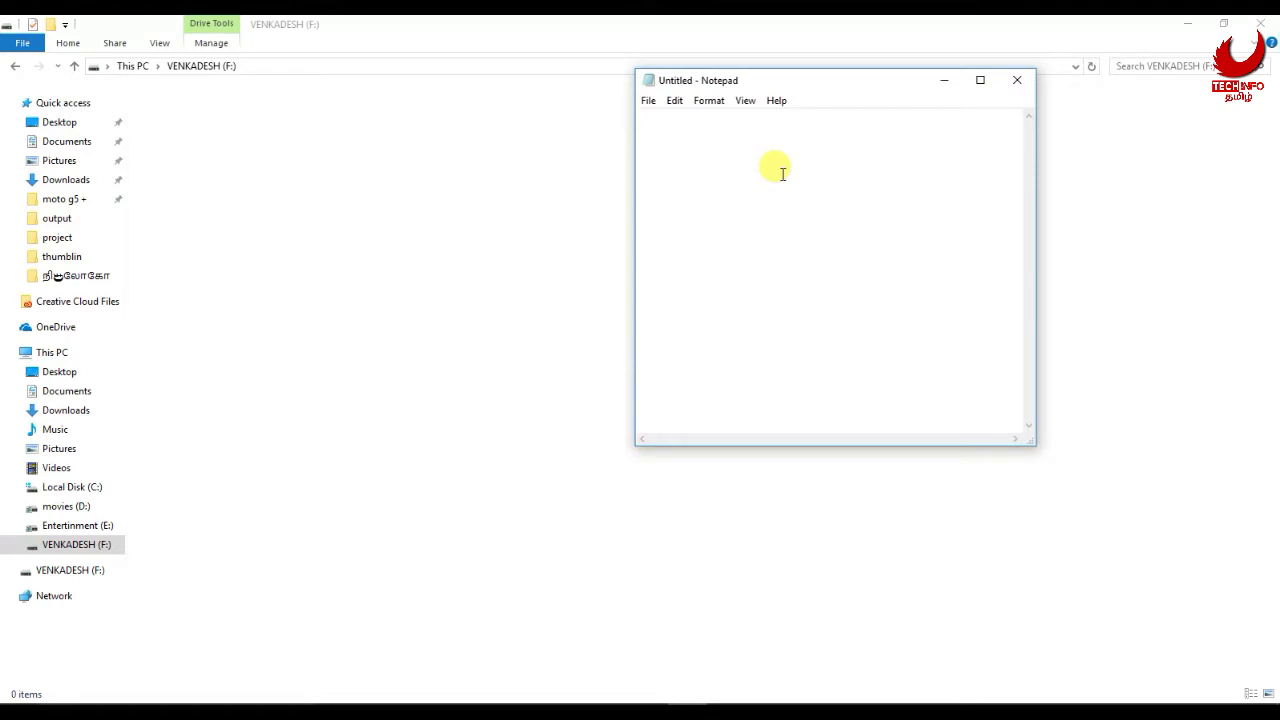
# Step: Go to the Camera Roll folder in Pictures and view the file properties of the square JPG portrait
pyautogui.click(93, 160)
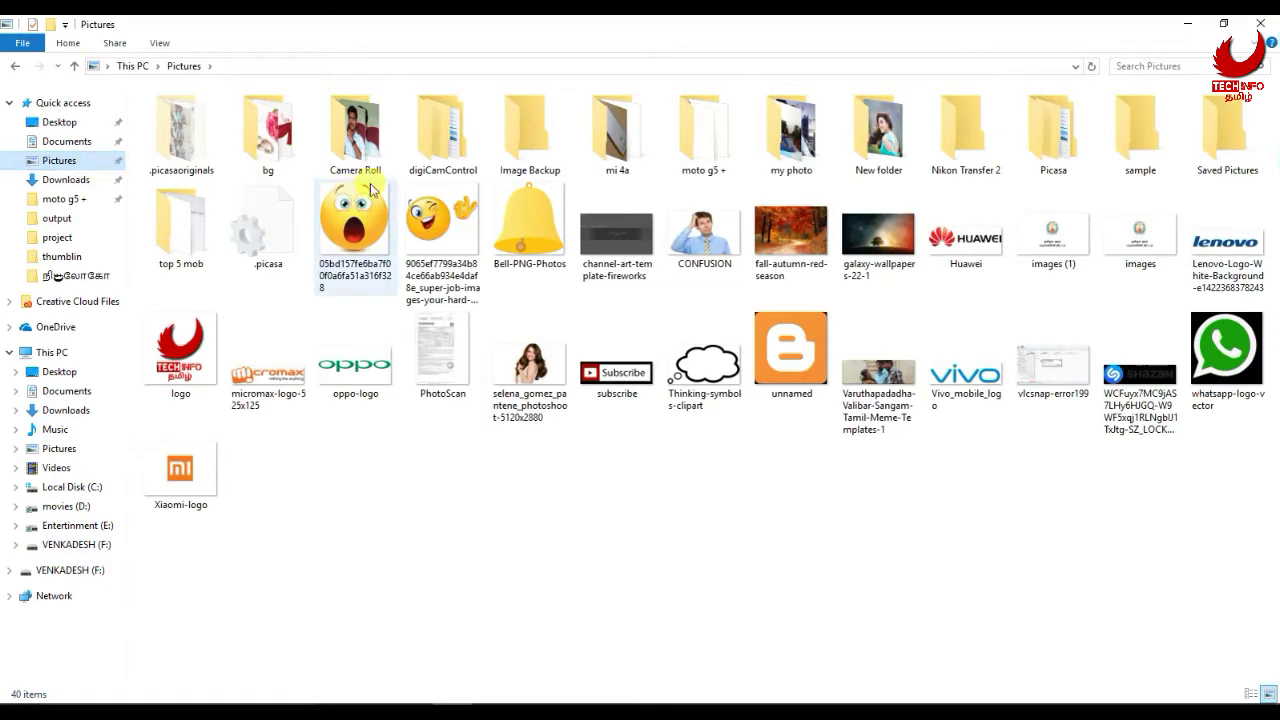
pyautogui.doubleClick(368, 145)
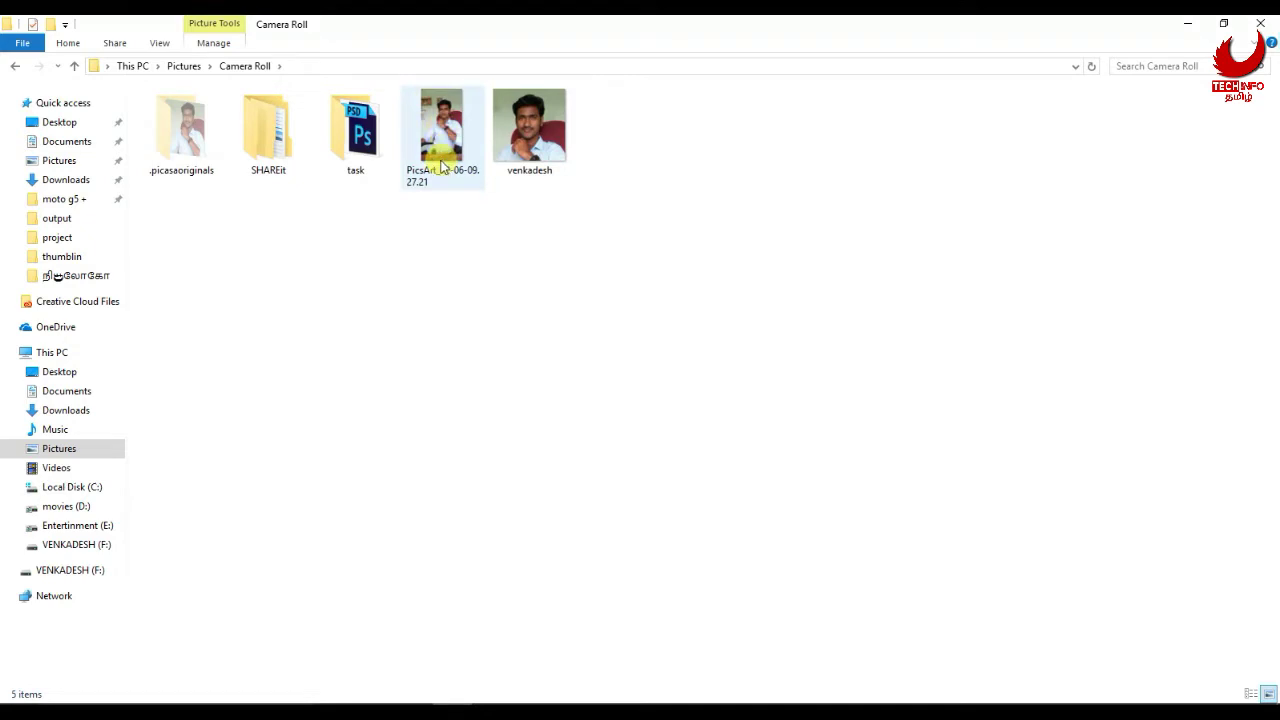
pyautogui.moveTo(443, 146)
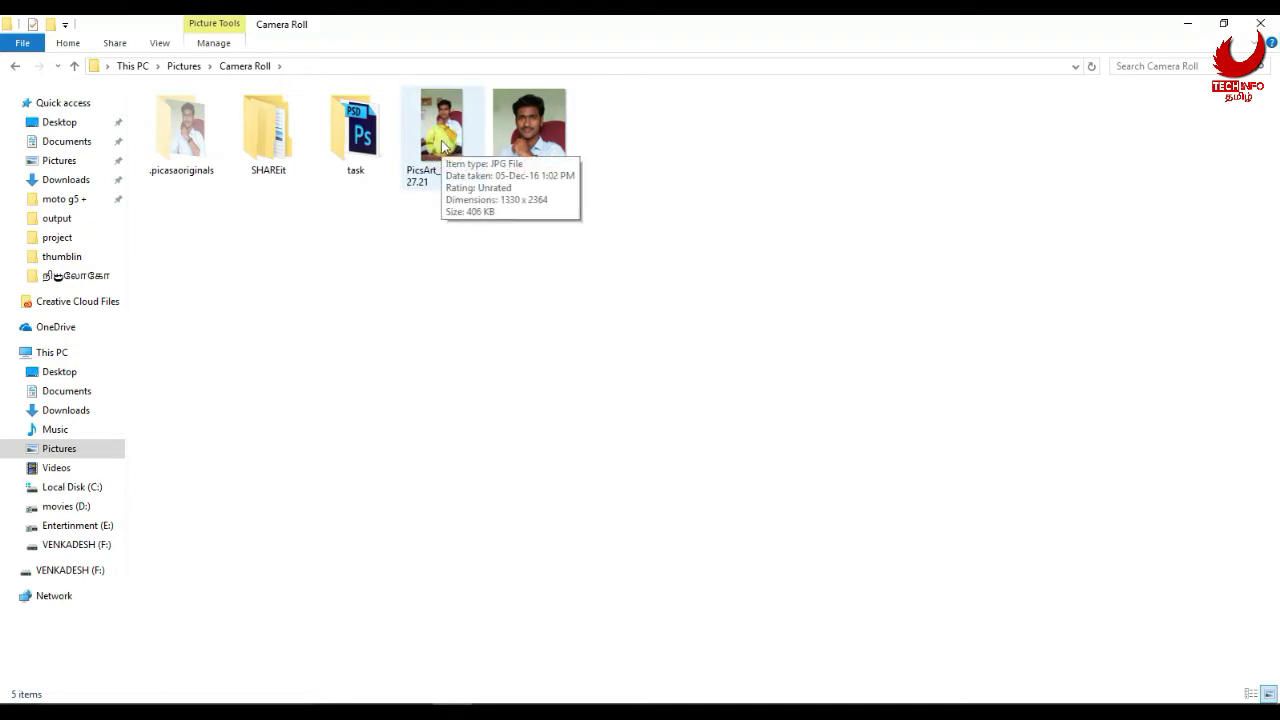
pyautogui.rightClick(545, 148)
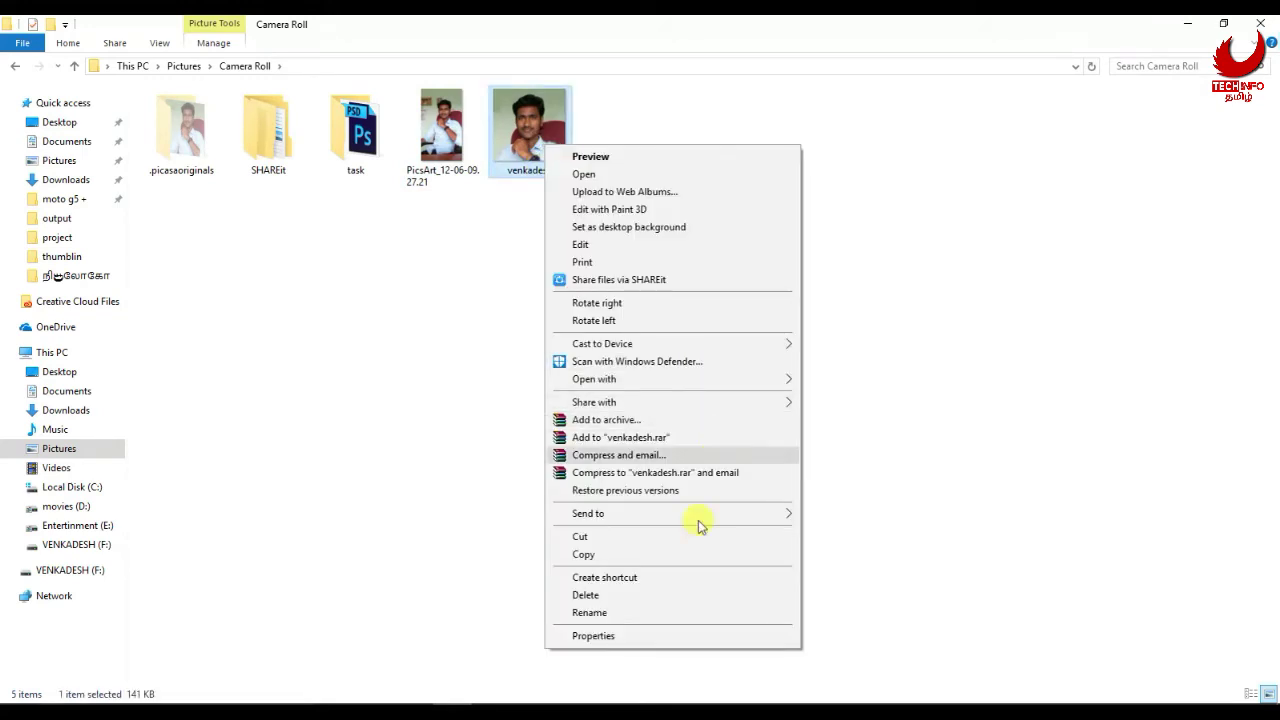
pyautogui.click(688, 638)
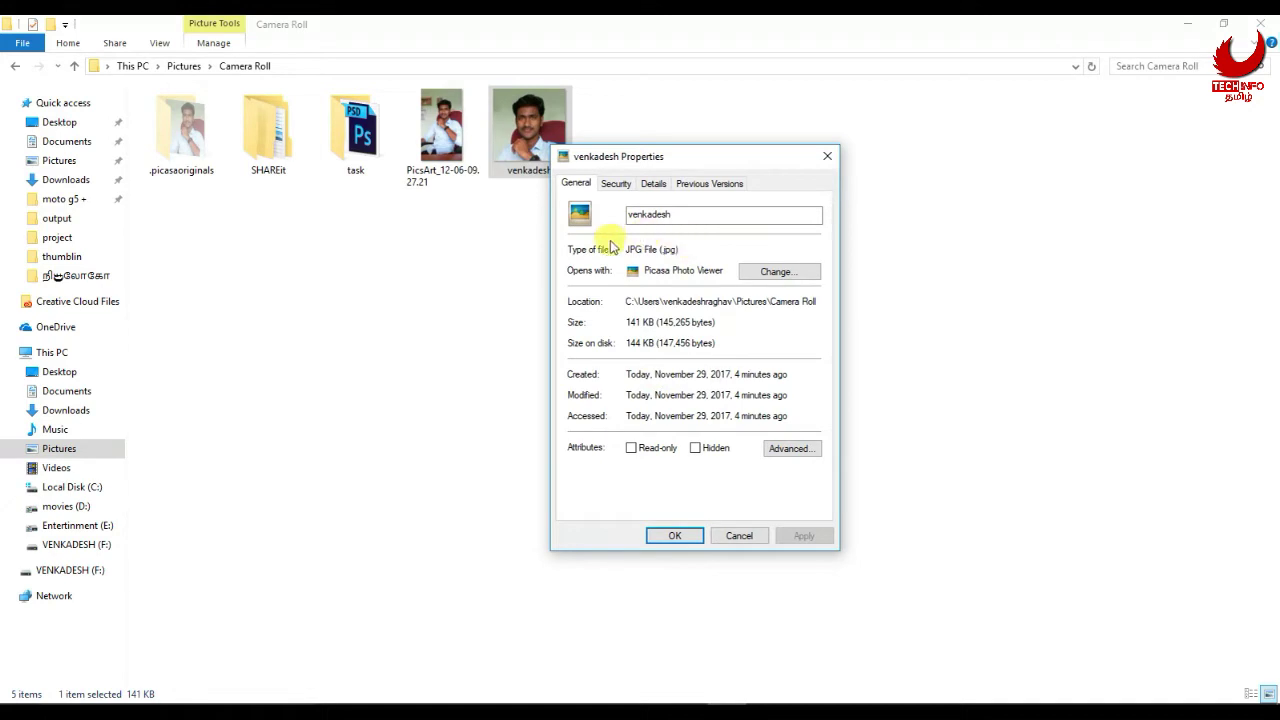
pyautogui.click(827, 156)
# Step: Open the square JPG portrait from Camera Roll for editing in Paint
pyautogui.rightClick(548, 127)
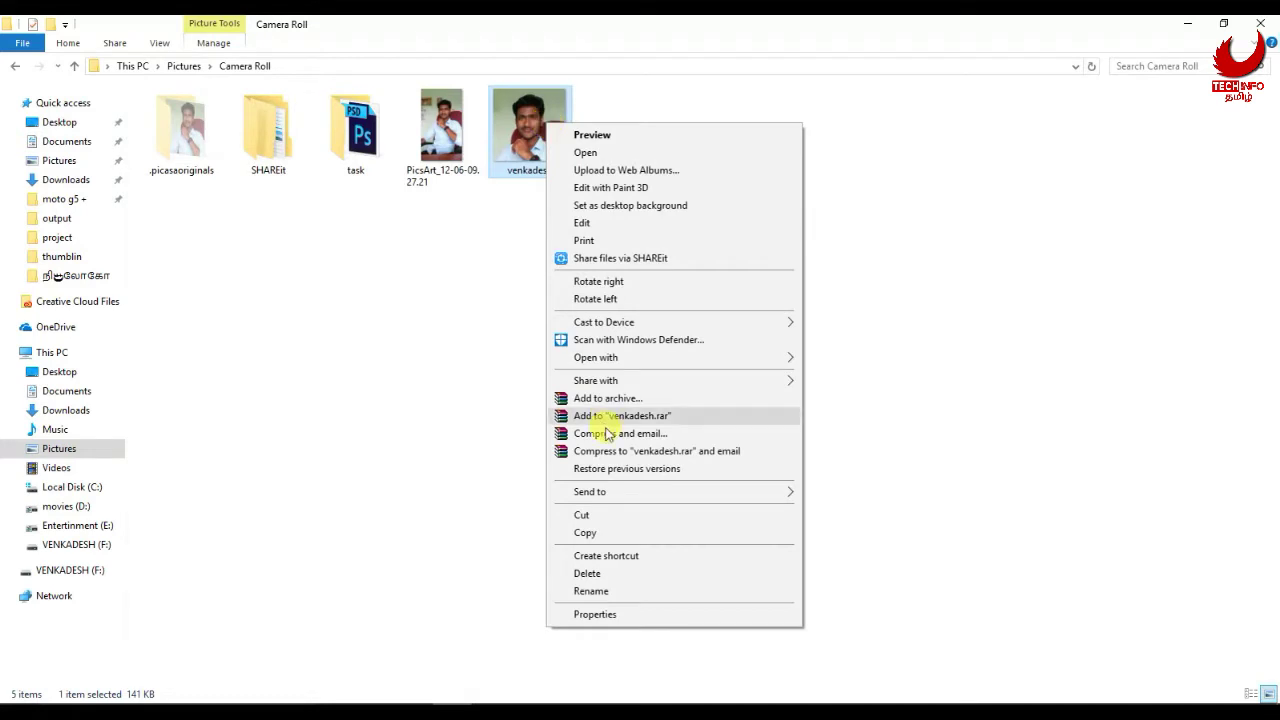
pyautogui.click(640, 228)
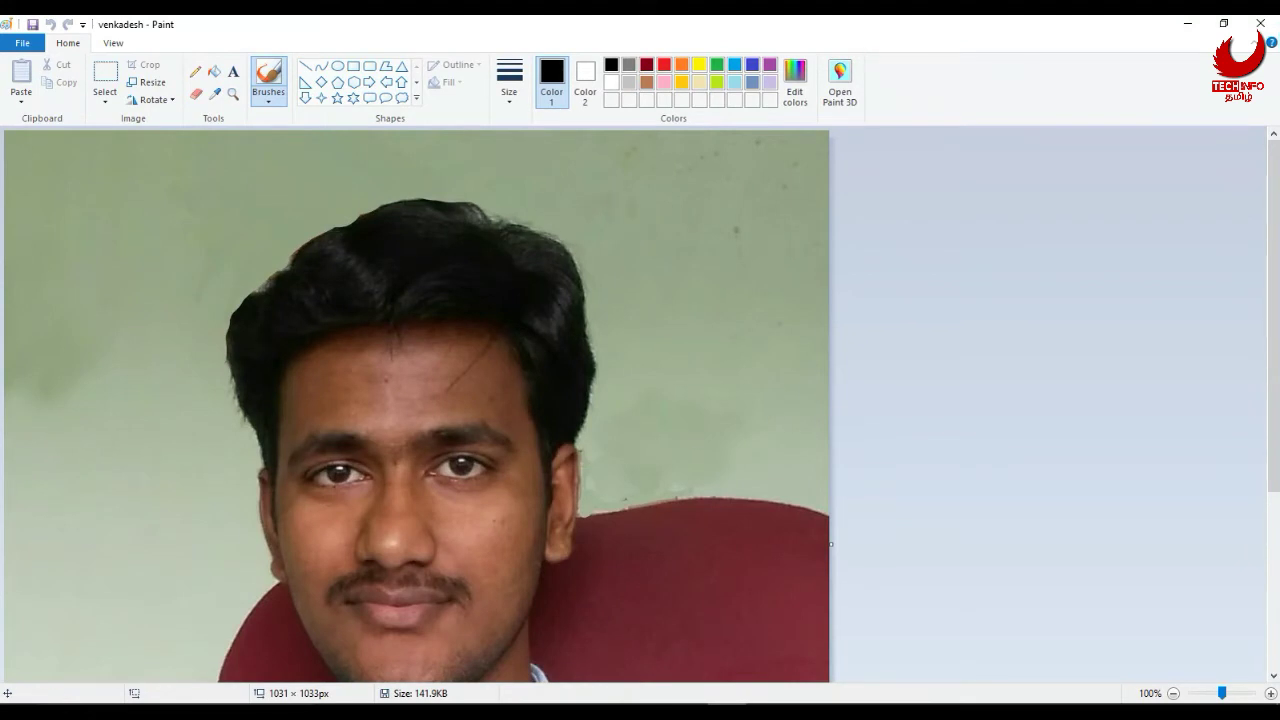
pyautogui.click(1173, 693)
pyautogui.click(1173, 693)
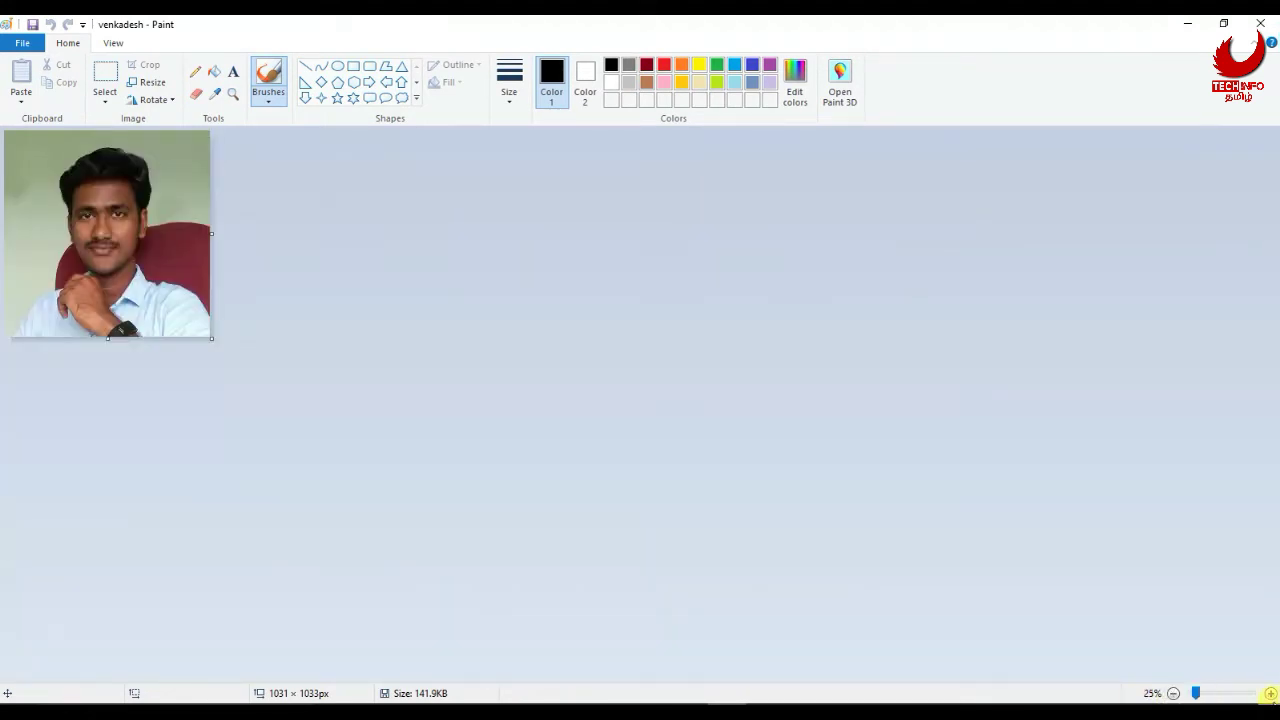
pyautogui.click(1270, 693)
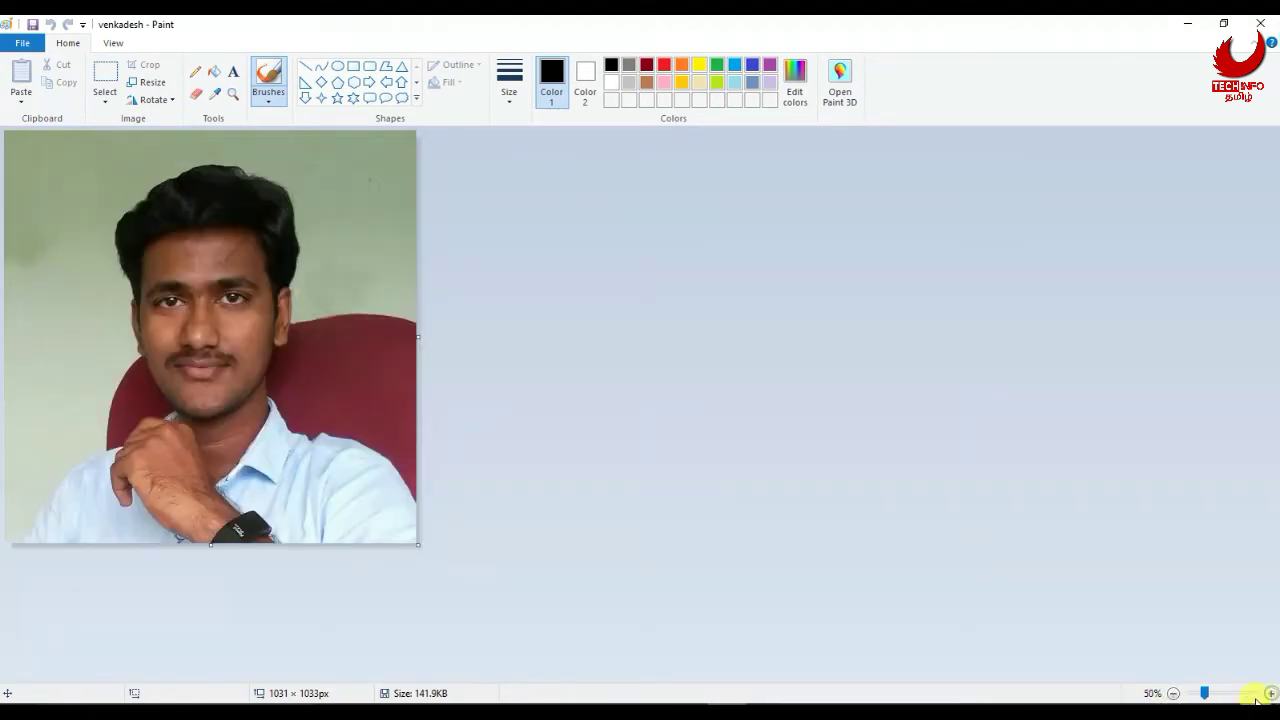
# Step: Save the portrait as a 24-bit Bitmap in the Camera Roll folder, adding 1 to the end of its file name
pyautogui.click(24, 44)
pyautogui.moveTo(49, 177)
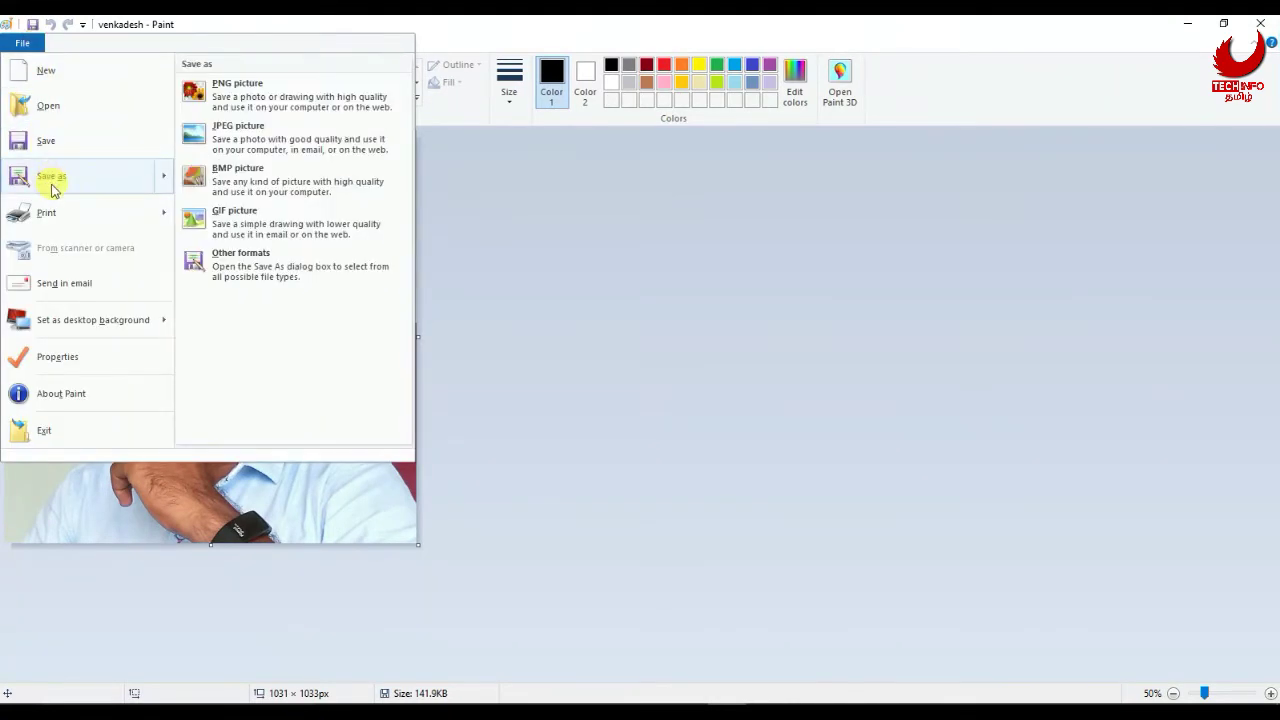
pyautogui.click(239, 180)
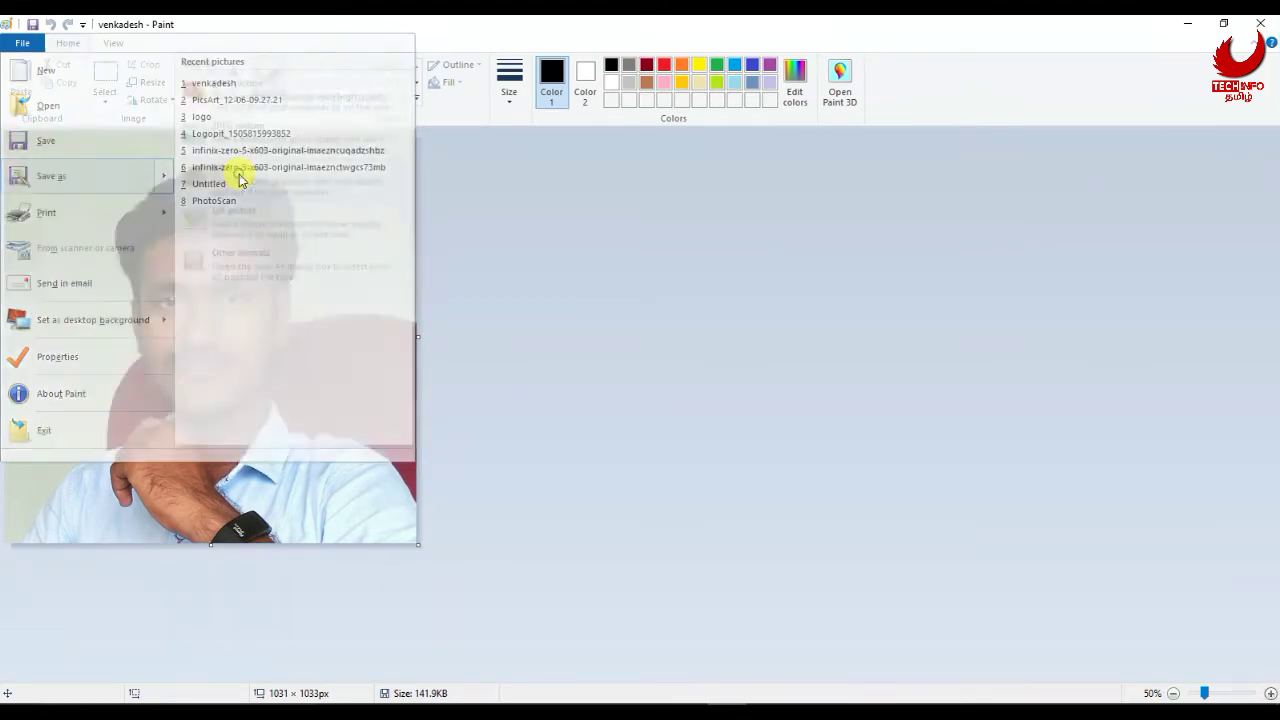
pyautogui.doubleClick(660, 258)
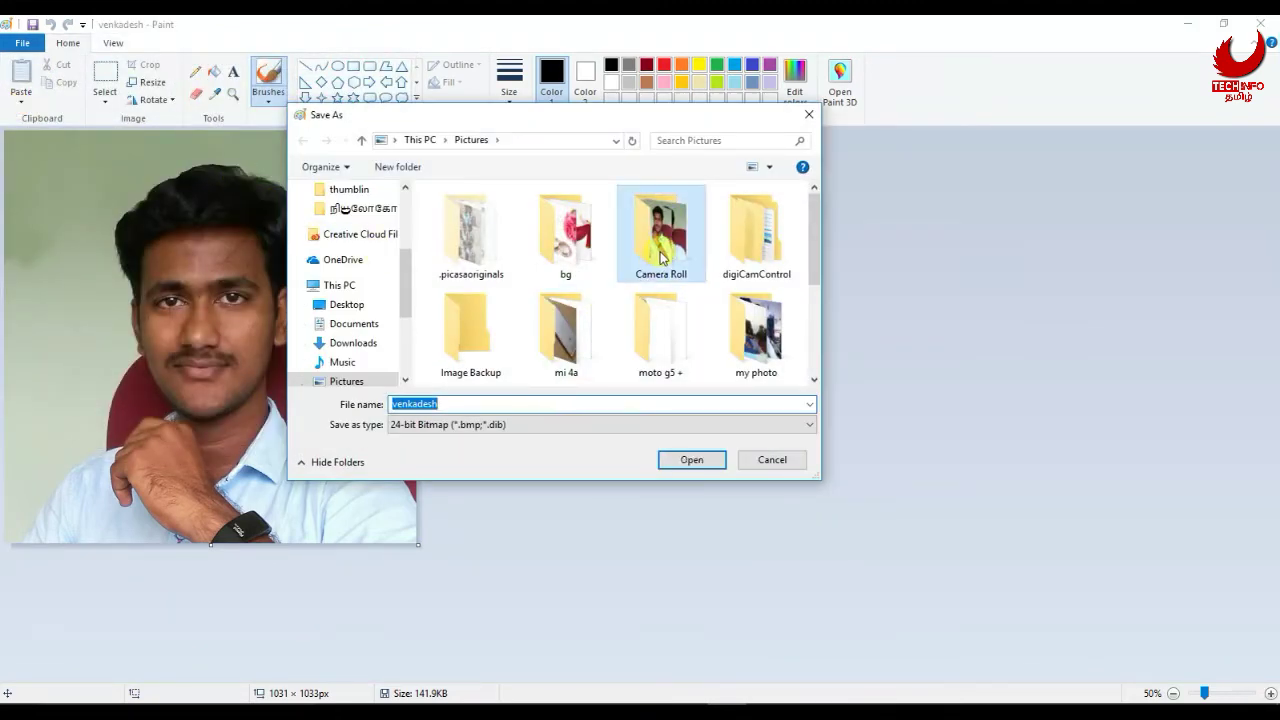
pyautogui.doubleClick(526, 403)
pyautogui.click(501, 405)
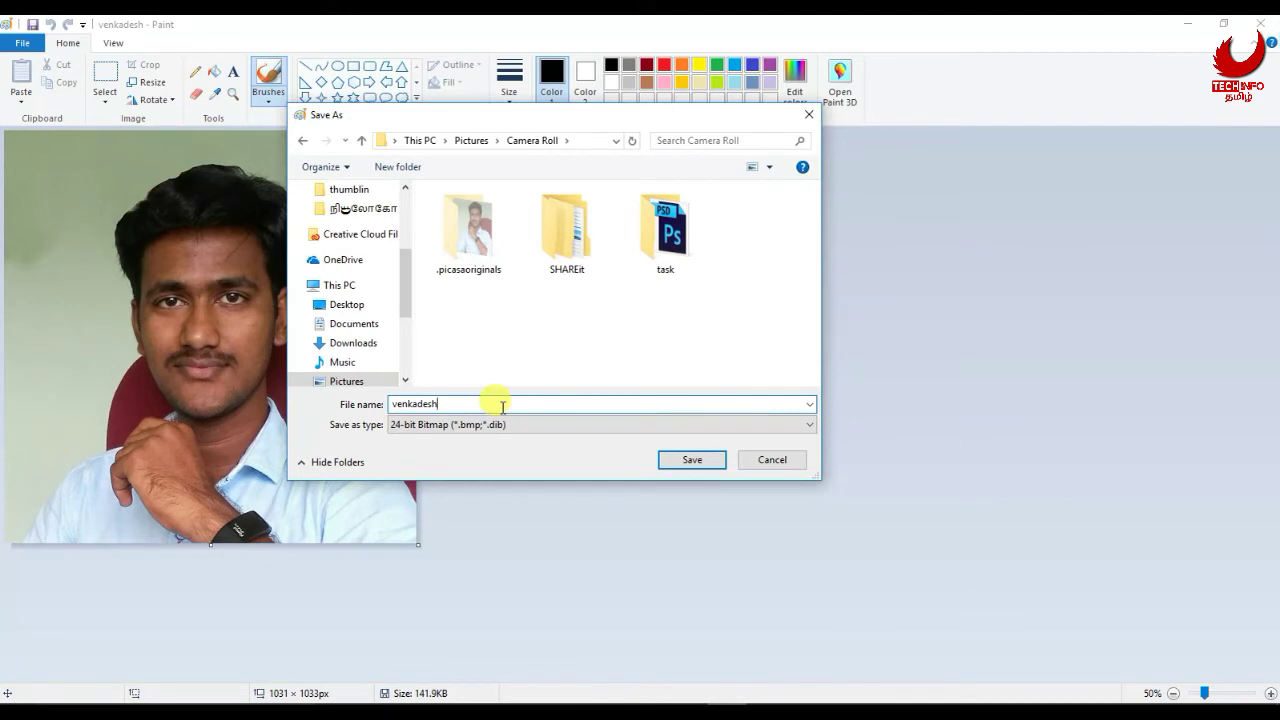
pyautogui.write('1')
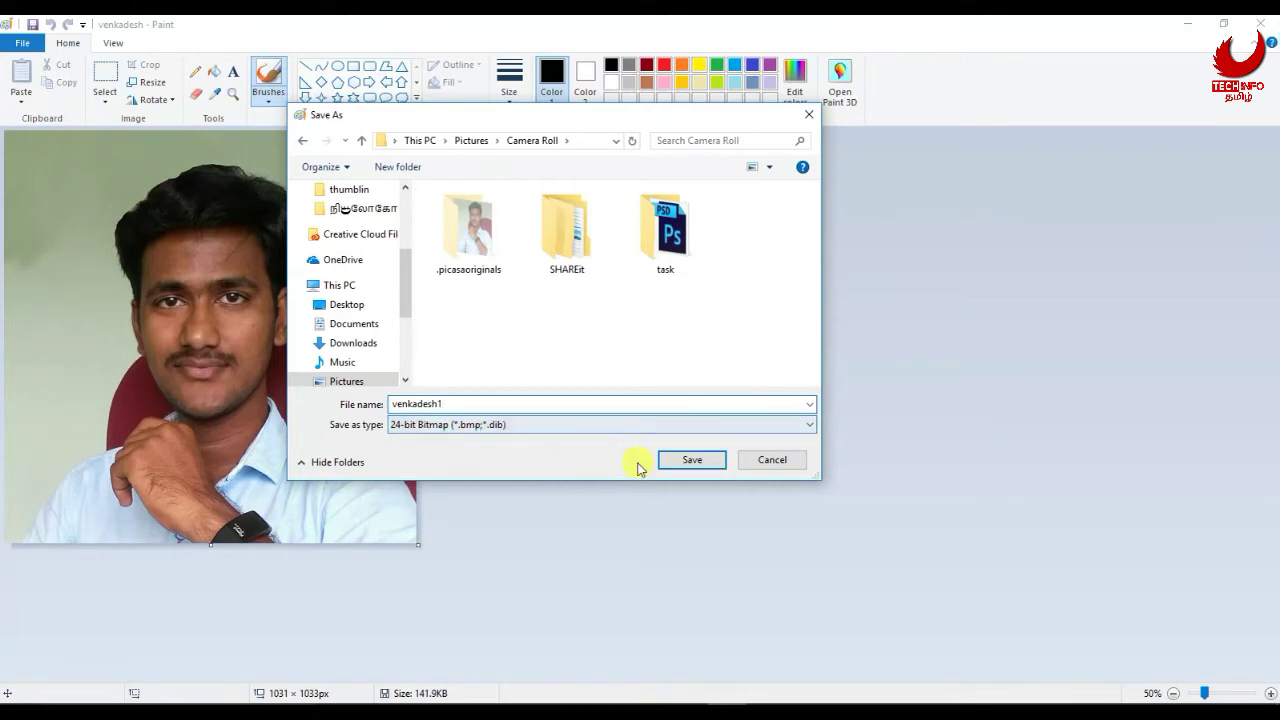
pyautogui.click(700, 463)
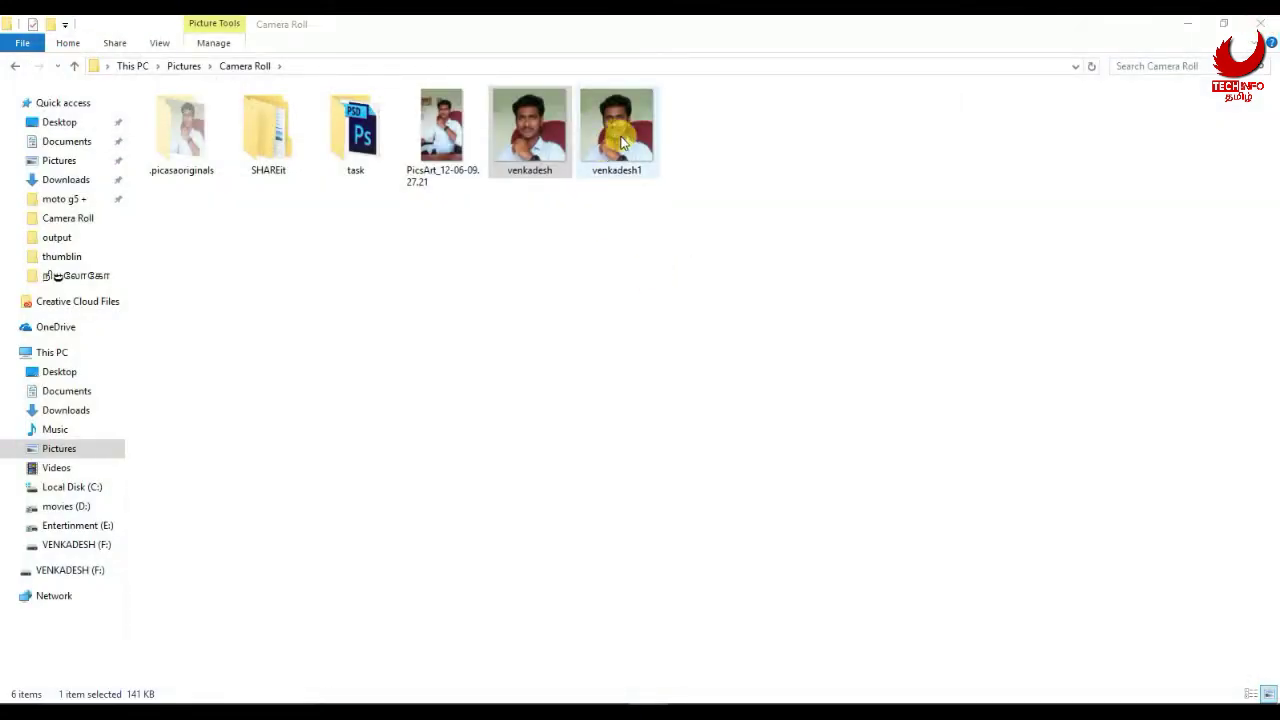
# Step: Check the file type and size of the new bitmap copy in its file properties
pyautogui.click(530, 143)
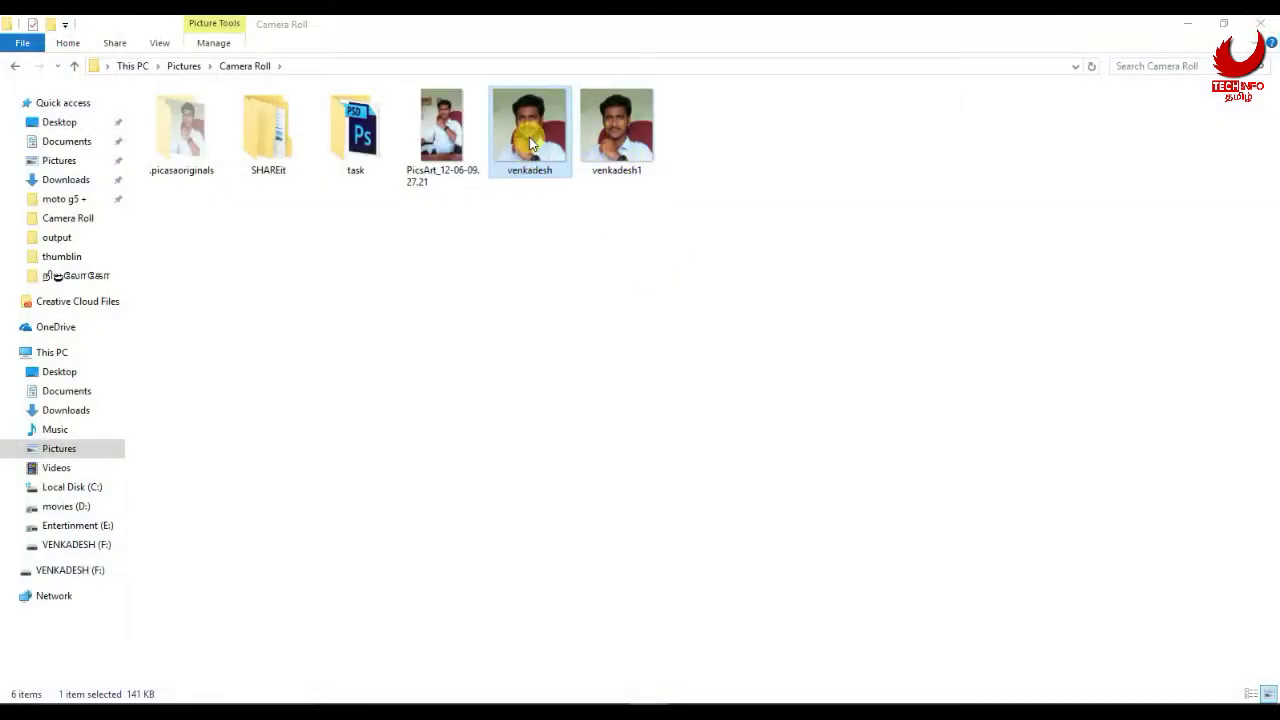
pyautogui.click(617, 128)
pyautogui.rightClick(623, 133)
pyautogui.click(700, 608)
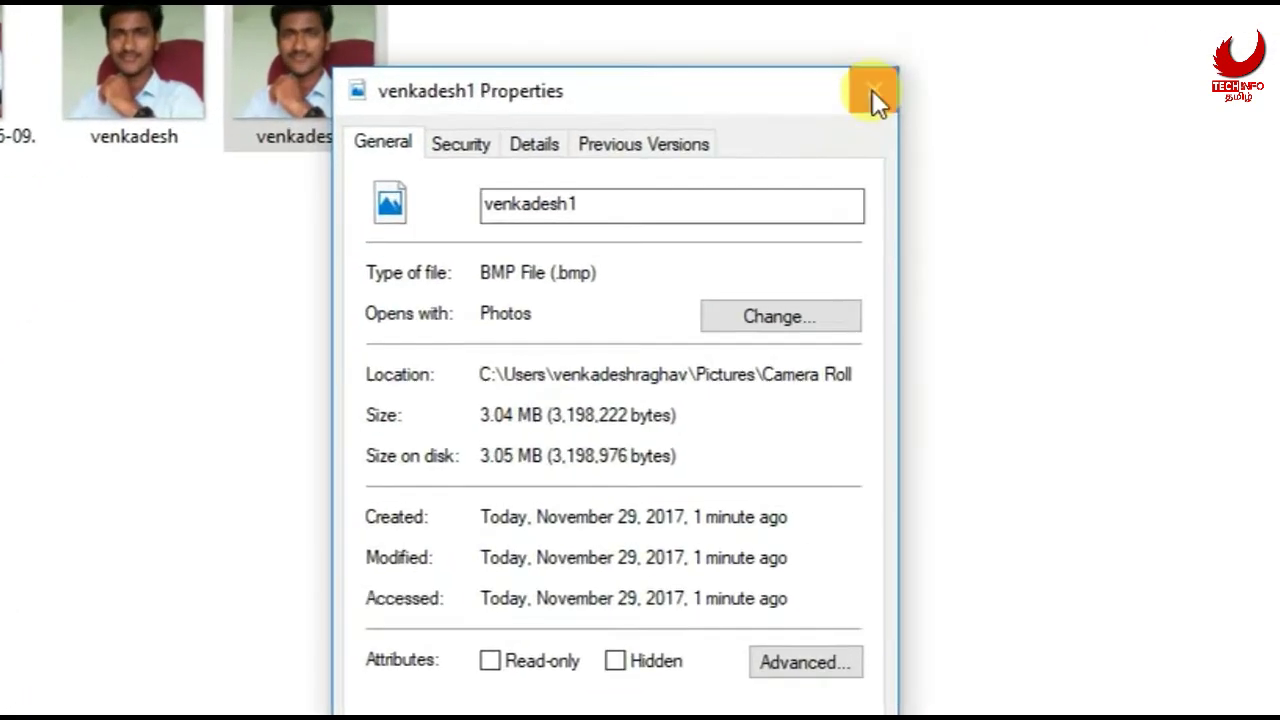
pyautogui.click(872, 89)
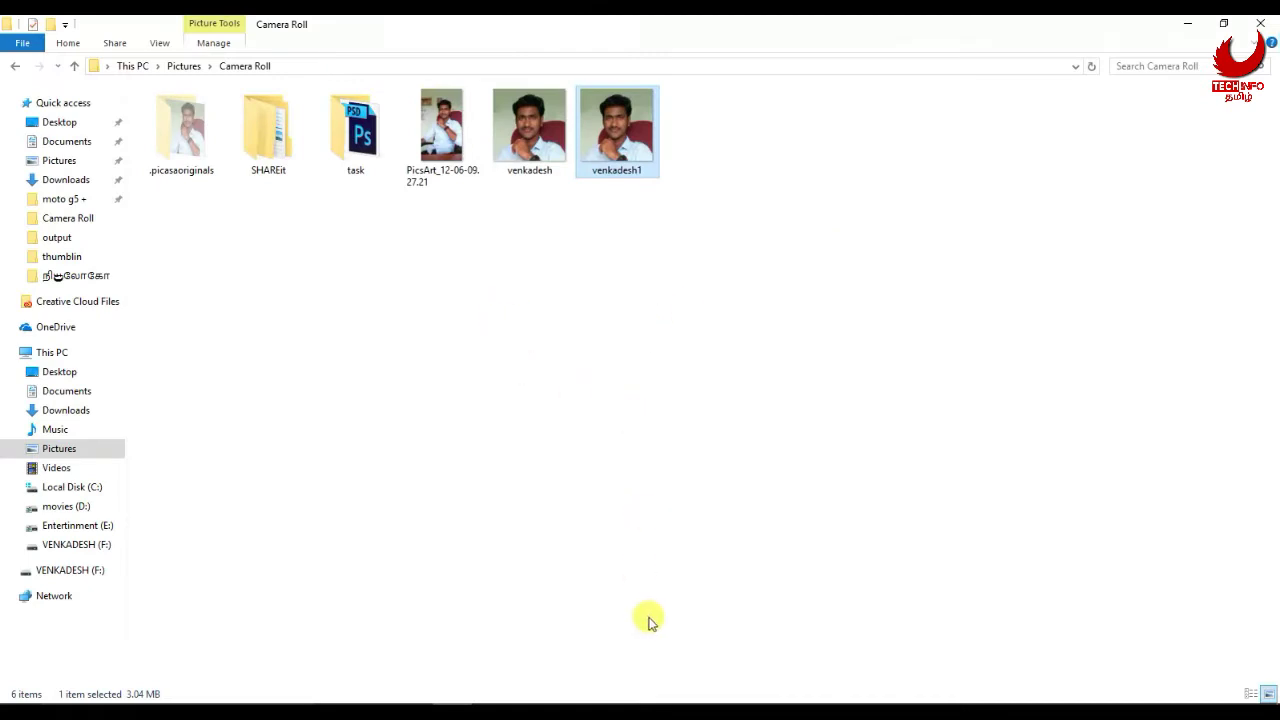
# Step: Return to the F: drive and enter the lines [autorun] and label=vtechinfo in the blank Notepad document
pyautogui.click(78, 544)
pyautogui.click(526, 696)
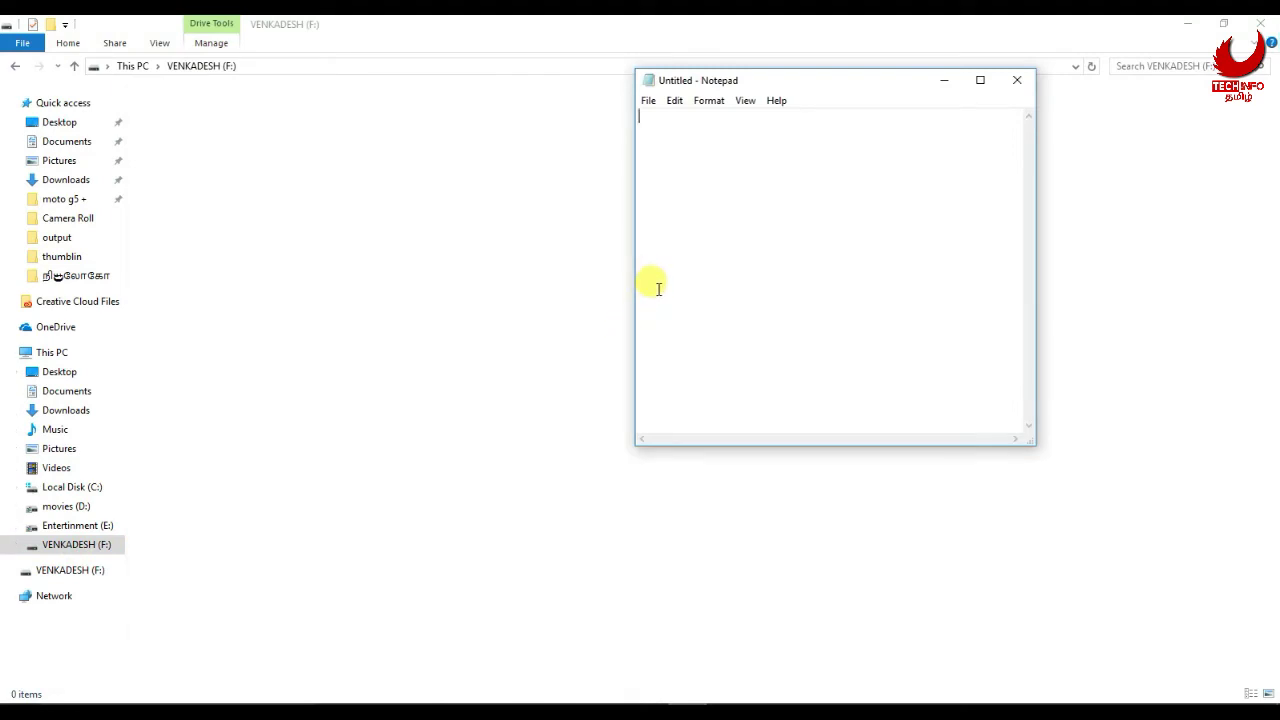
pyautogui.write('[autorun')
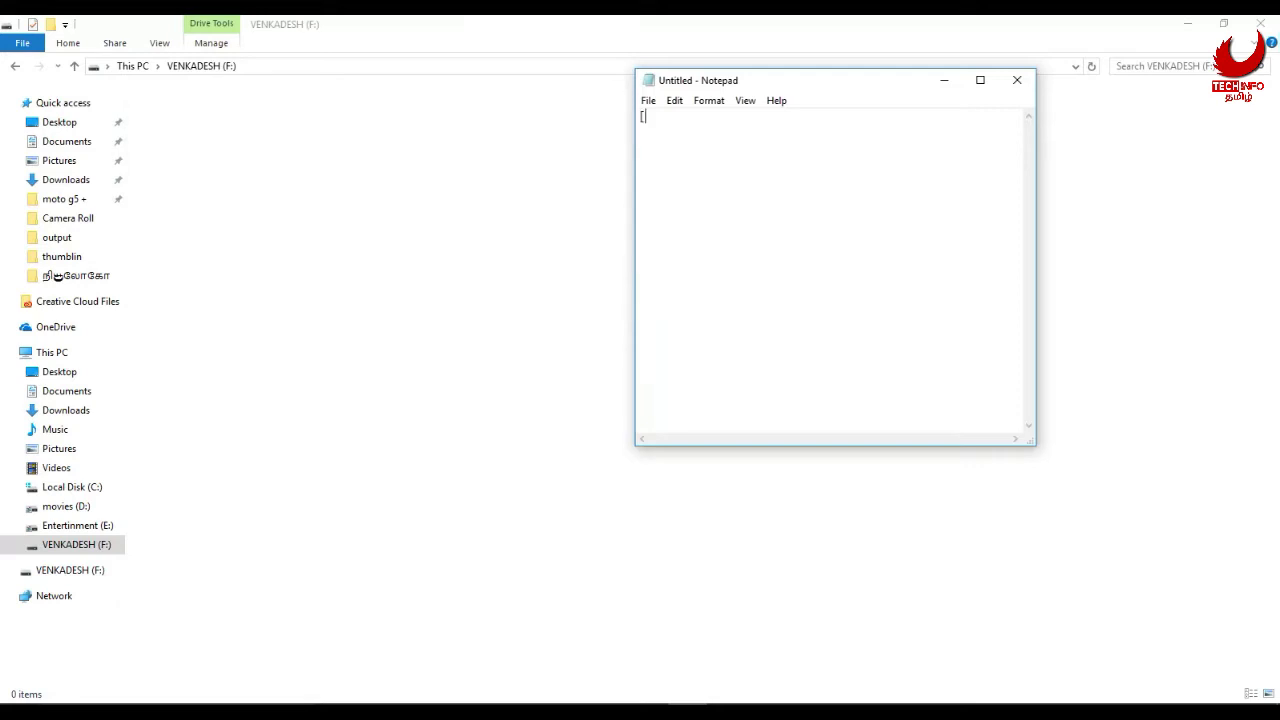
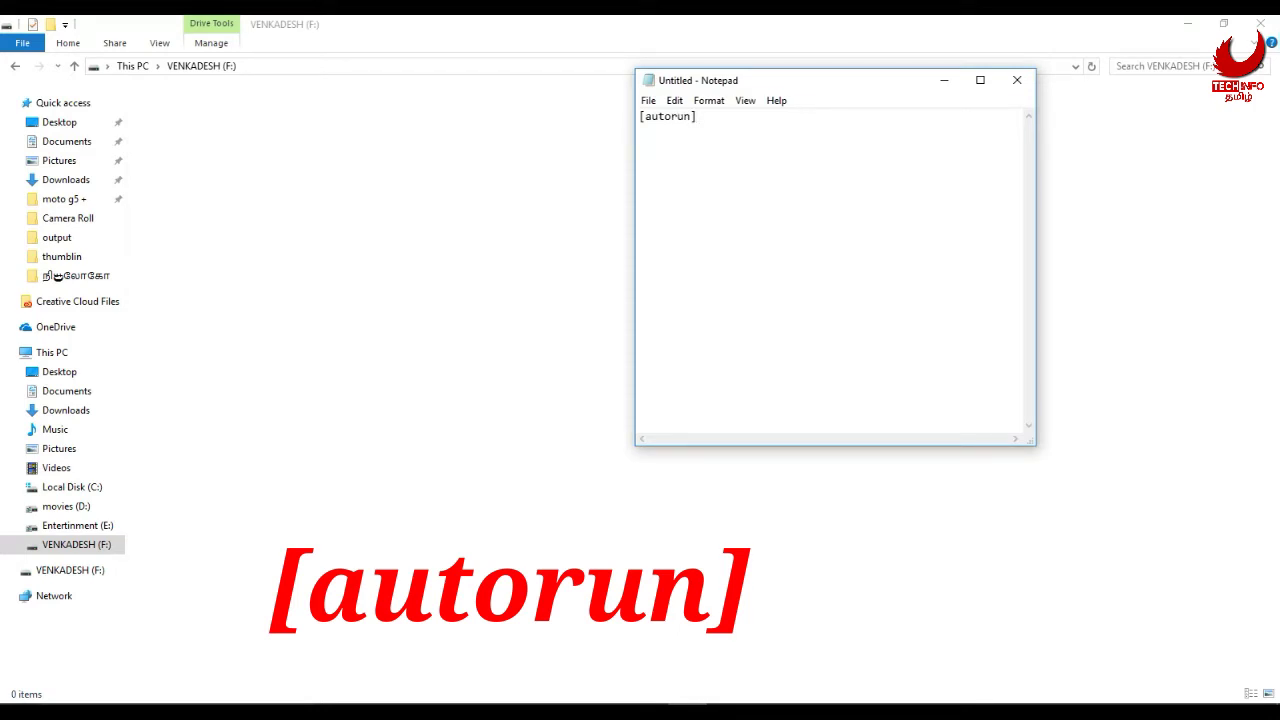
pyautogui.write('label')
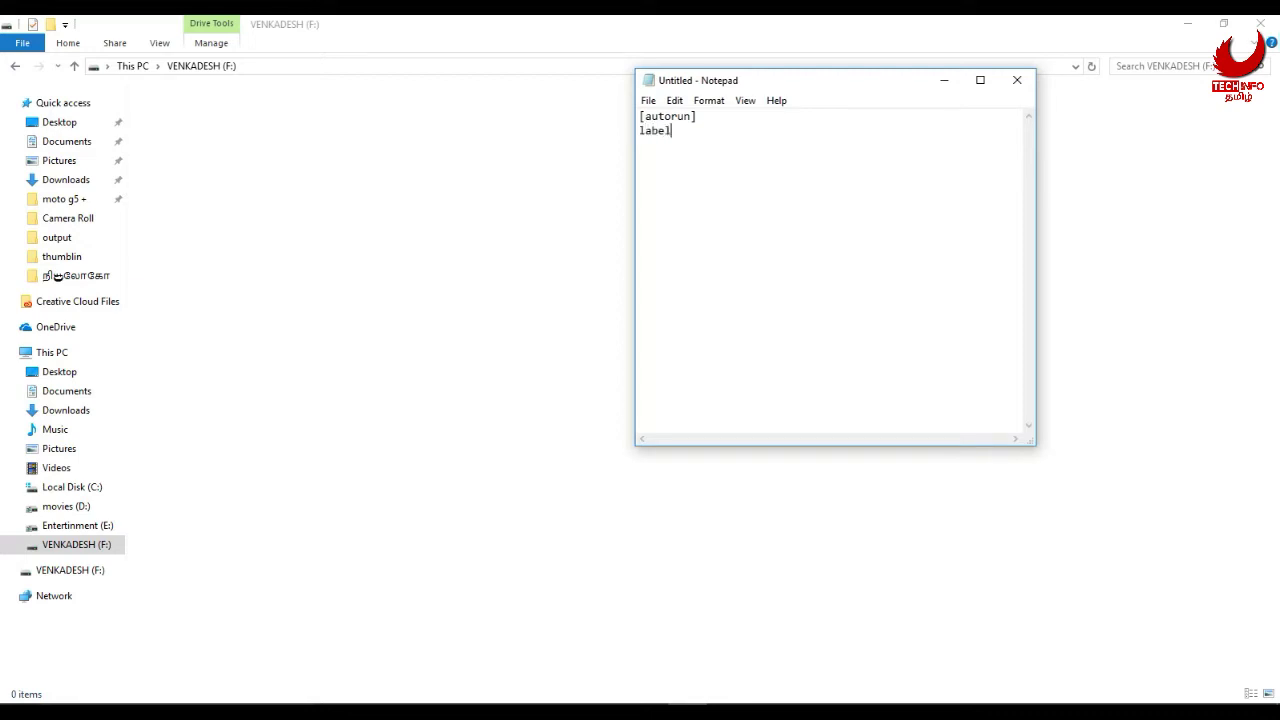
pyautogui.write('=')
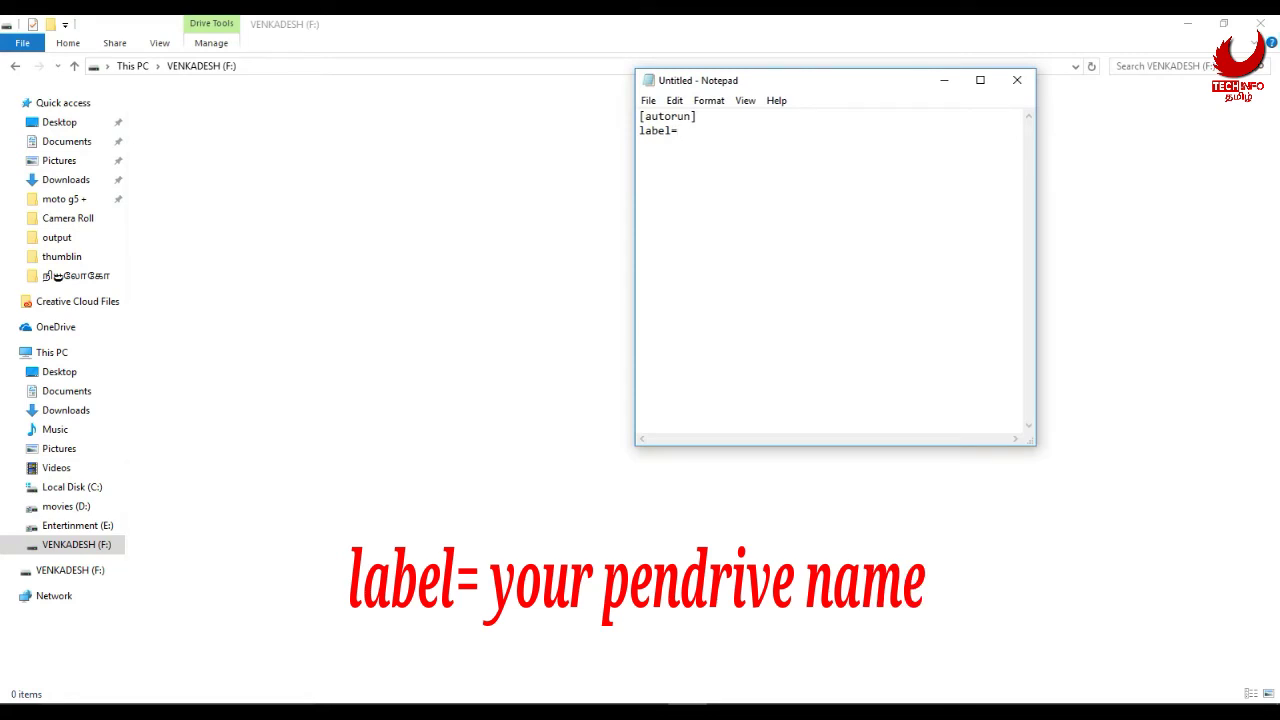
pyautogui.write('vtechinfo')
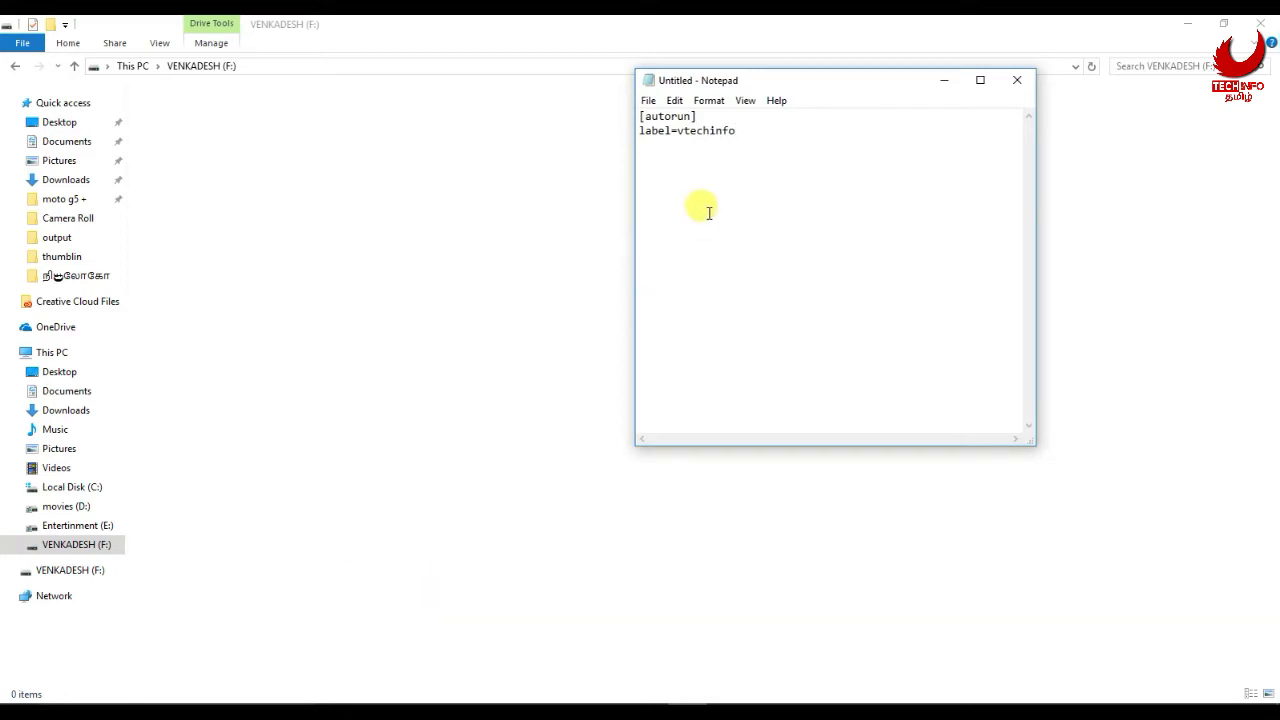
pyautogui.moveTo(742, 135); pyautogui.dragTo(646, 147)
pyautogui.click(651, 134)
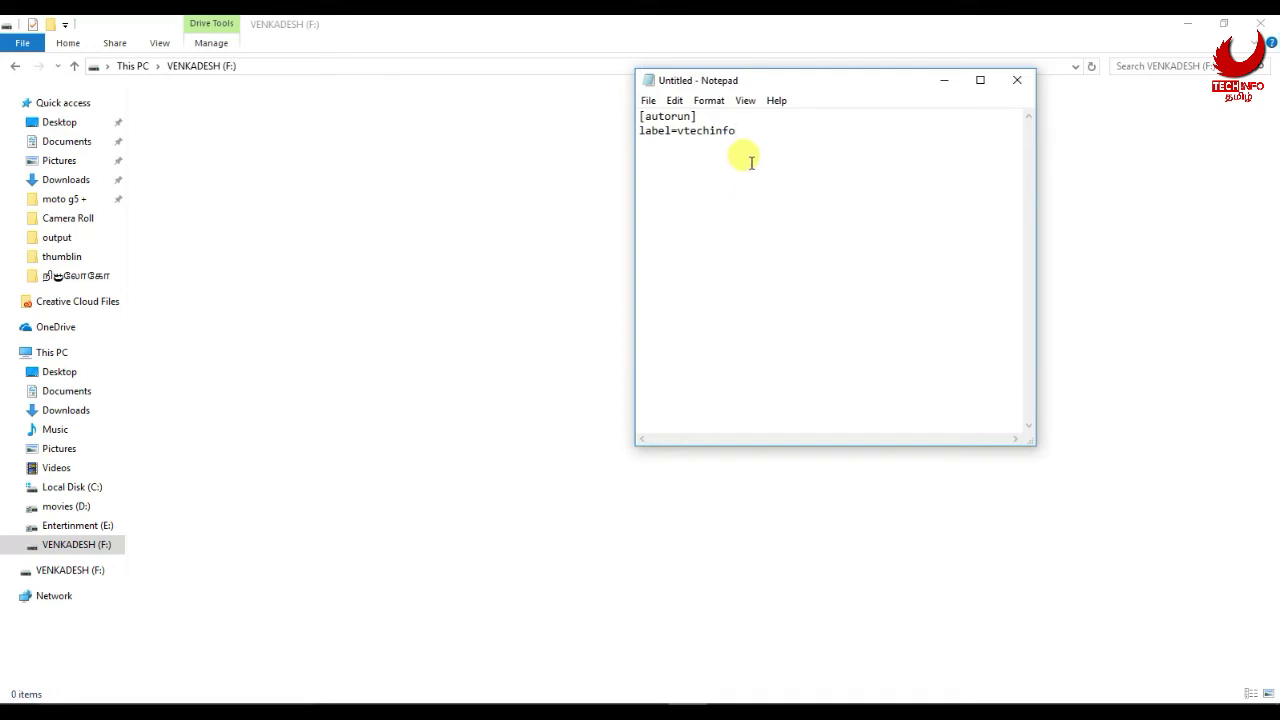
# Step: Look up the bitmap portrait's file name in Camera Roll and add an icon= line with that name and .bmp to the Notepad document
pyautogui.press('Return')
pyautogui.write('icon')
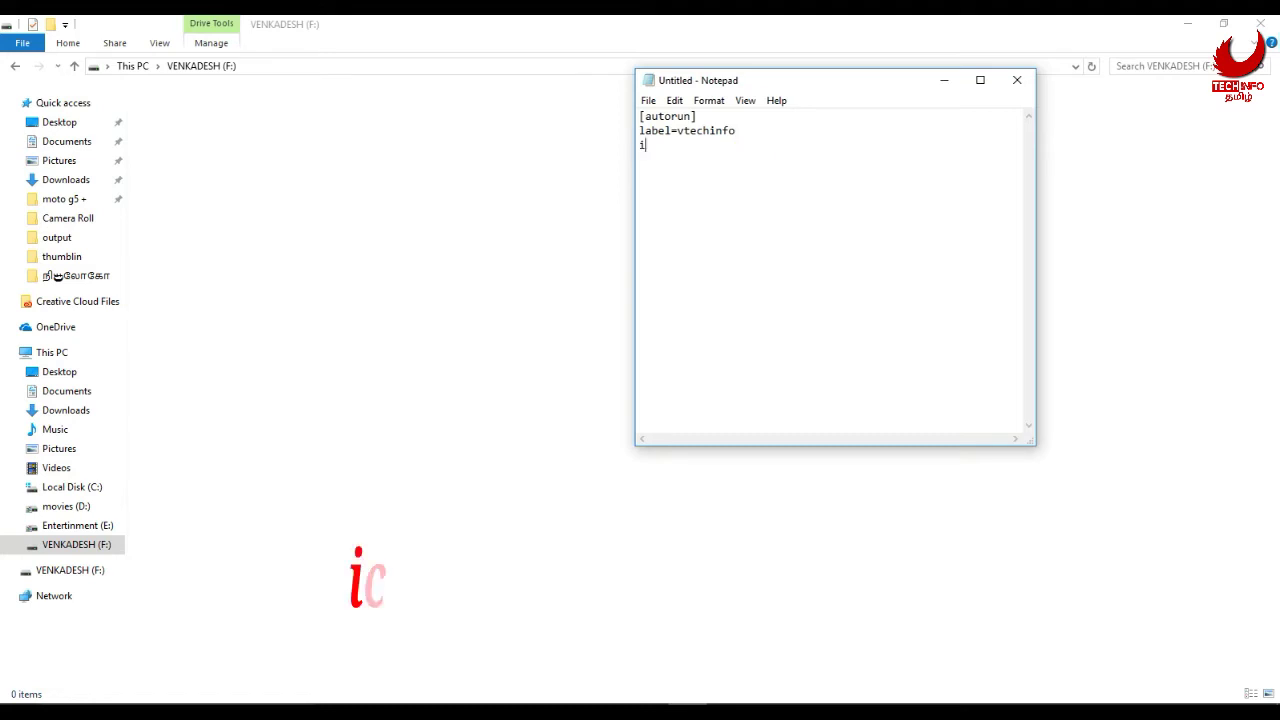
pyautogui.write('=')
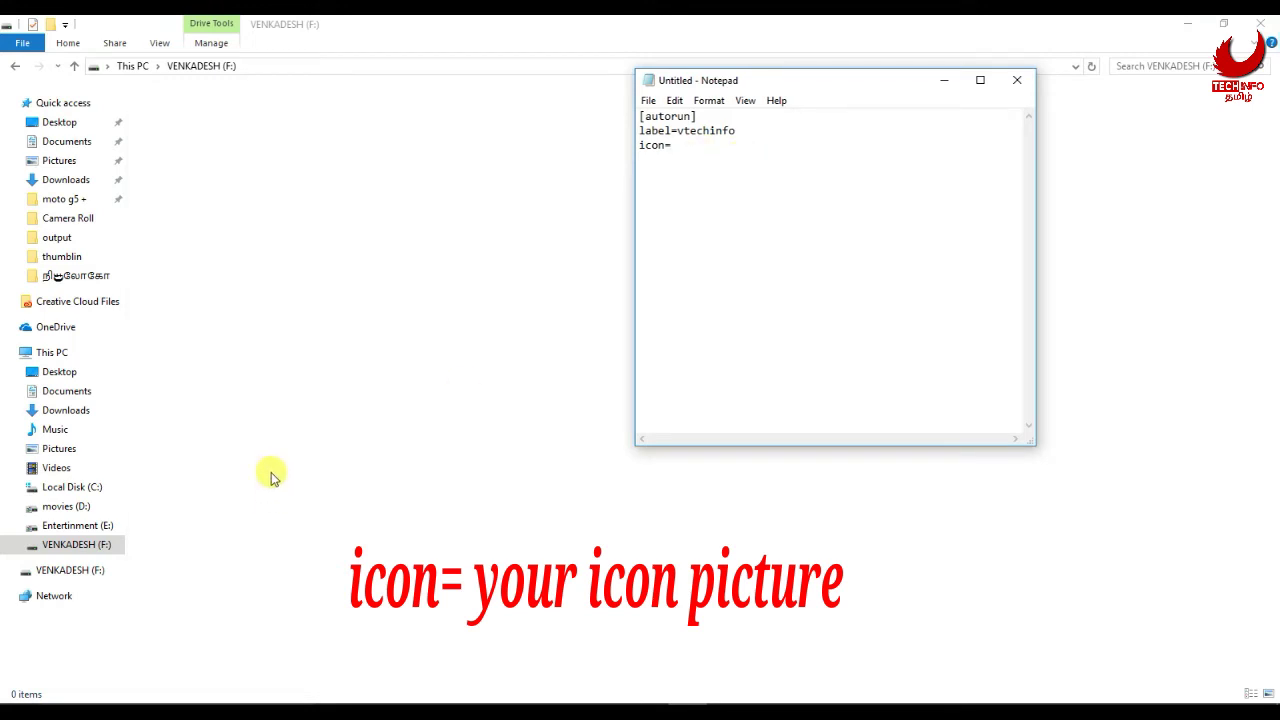
pyautogui.click(90, 229)
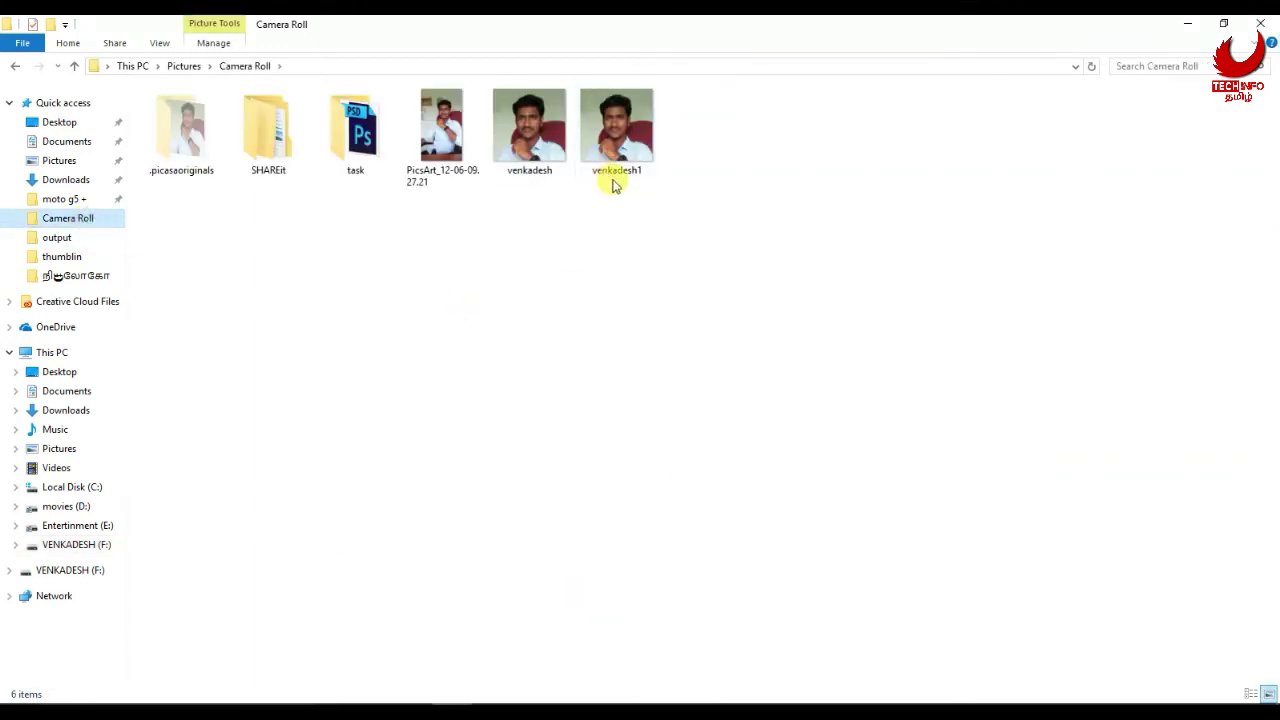
pyautogui.moveTo(606, 172)
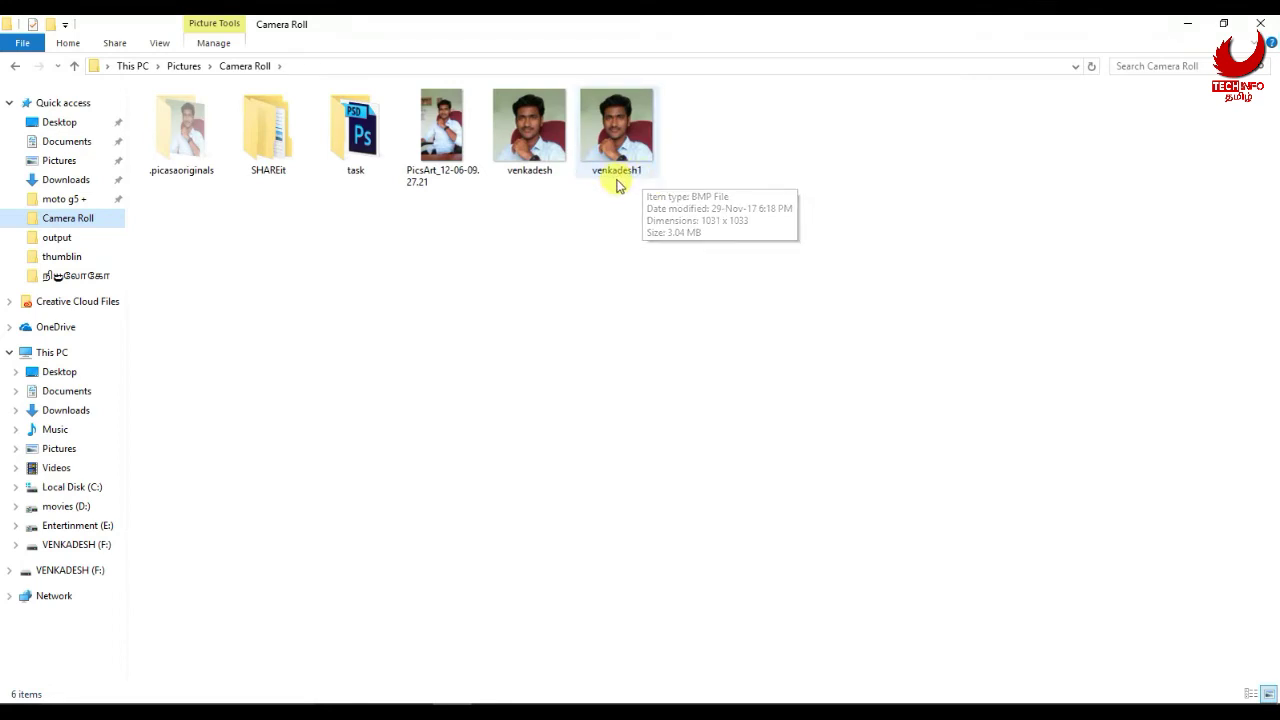
pyautogui.hotkey('alt', 'Tab')
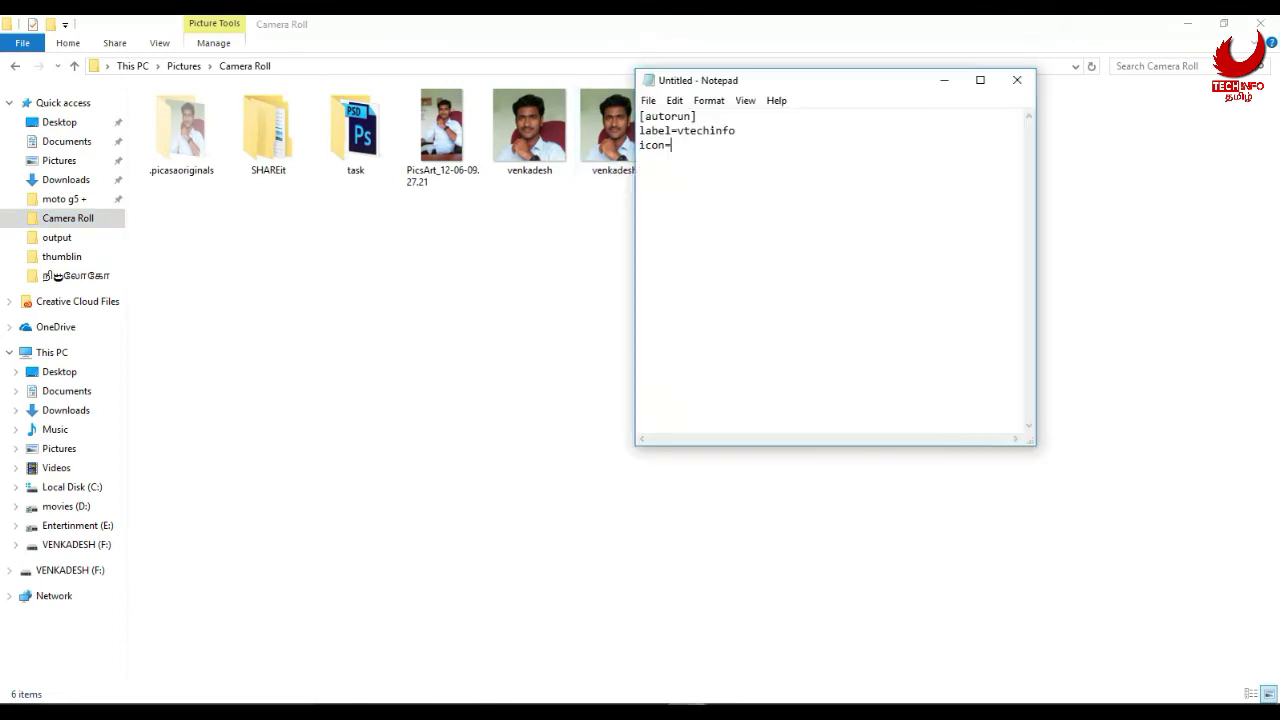
pyautogui.write('venkadesh1')
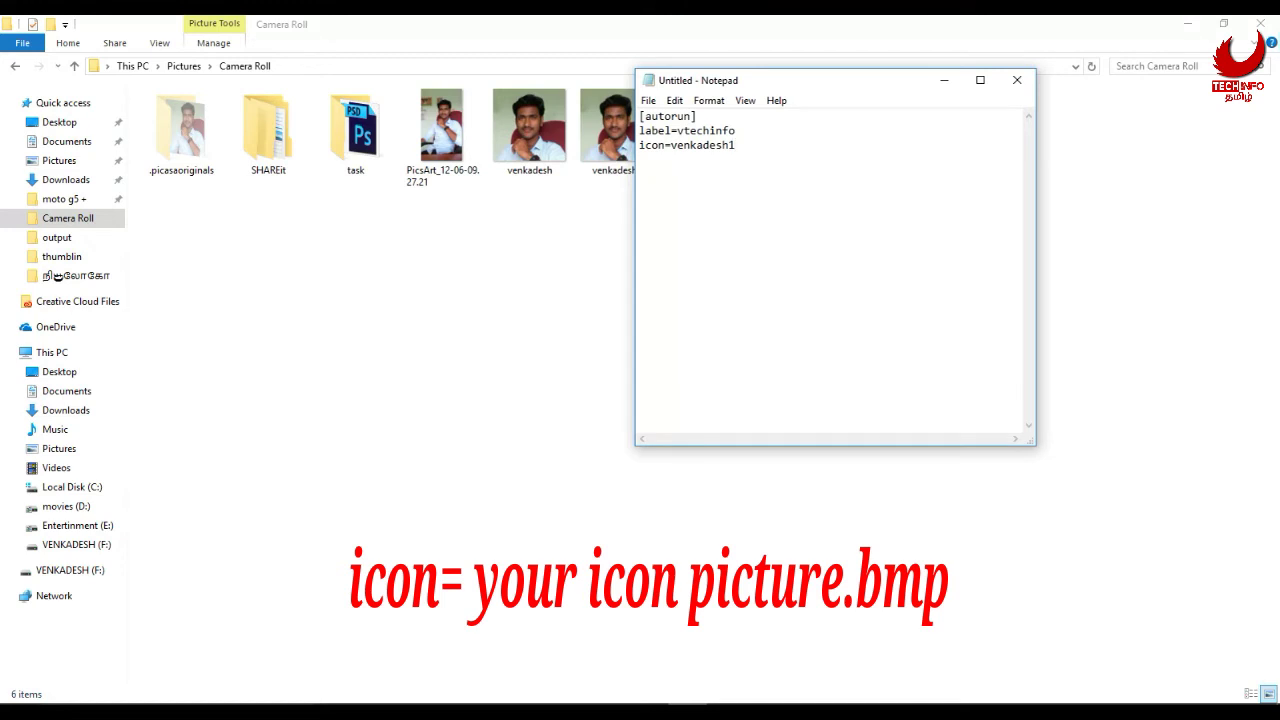
pyautogui.write('.bmp')
# Step: Save the Notepad document to the F: drive as autorun.inf with file type All Files, and close it
pyautogui.click(650, 101)
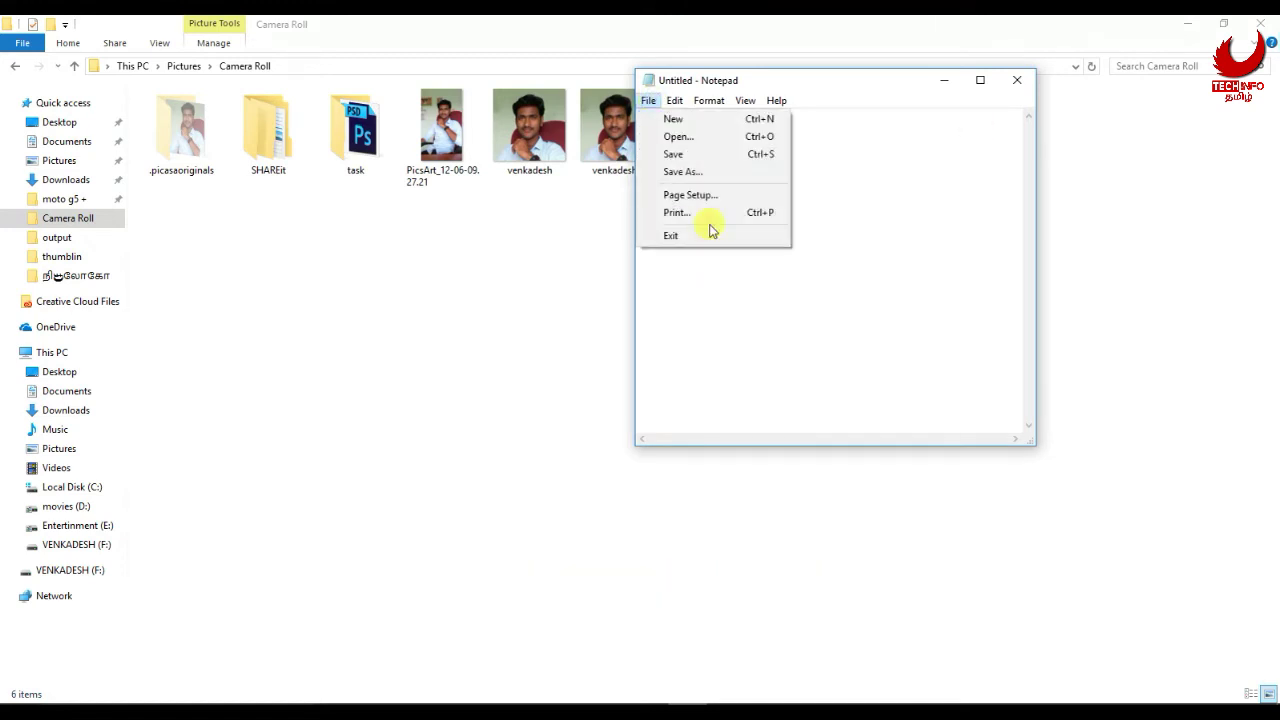
pyautogui.click(711, 154)
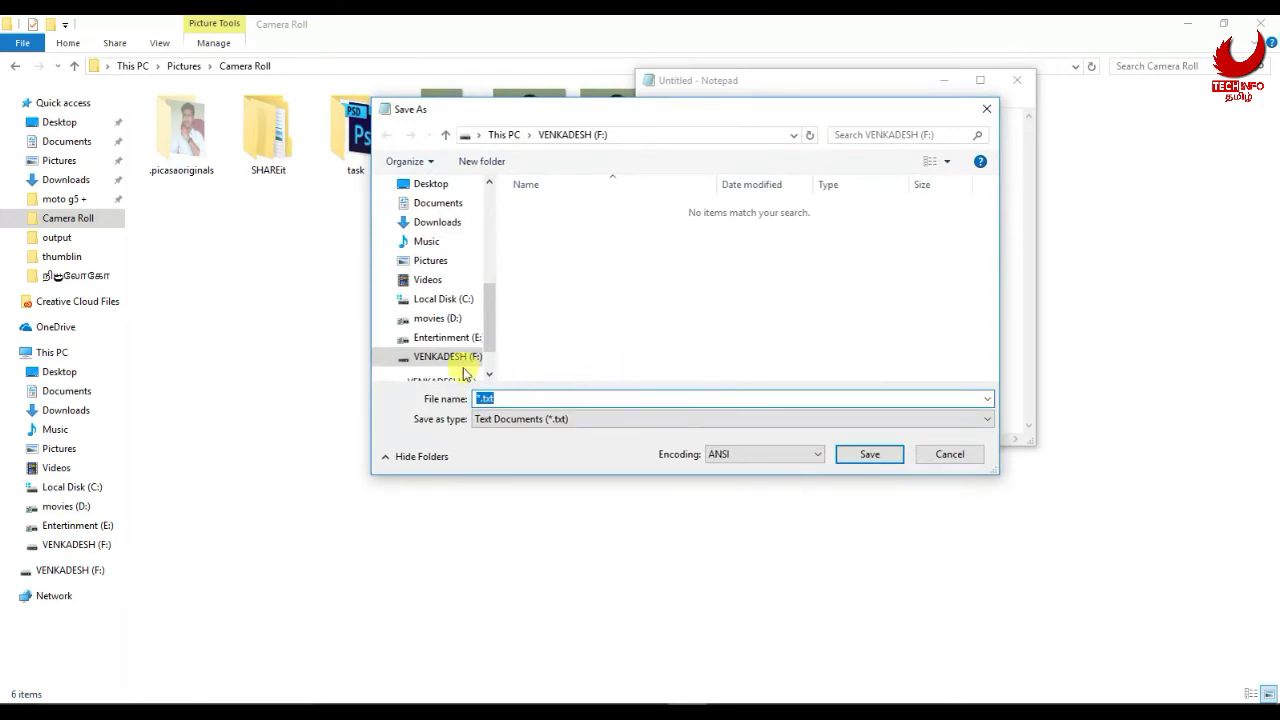
pyautogui.moveTo(491, 318); pyautogui.dragTo(486, 331)
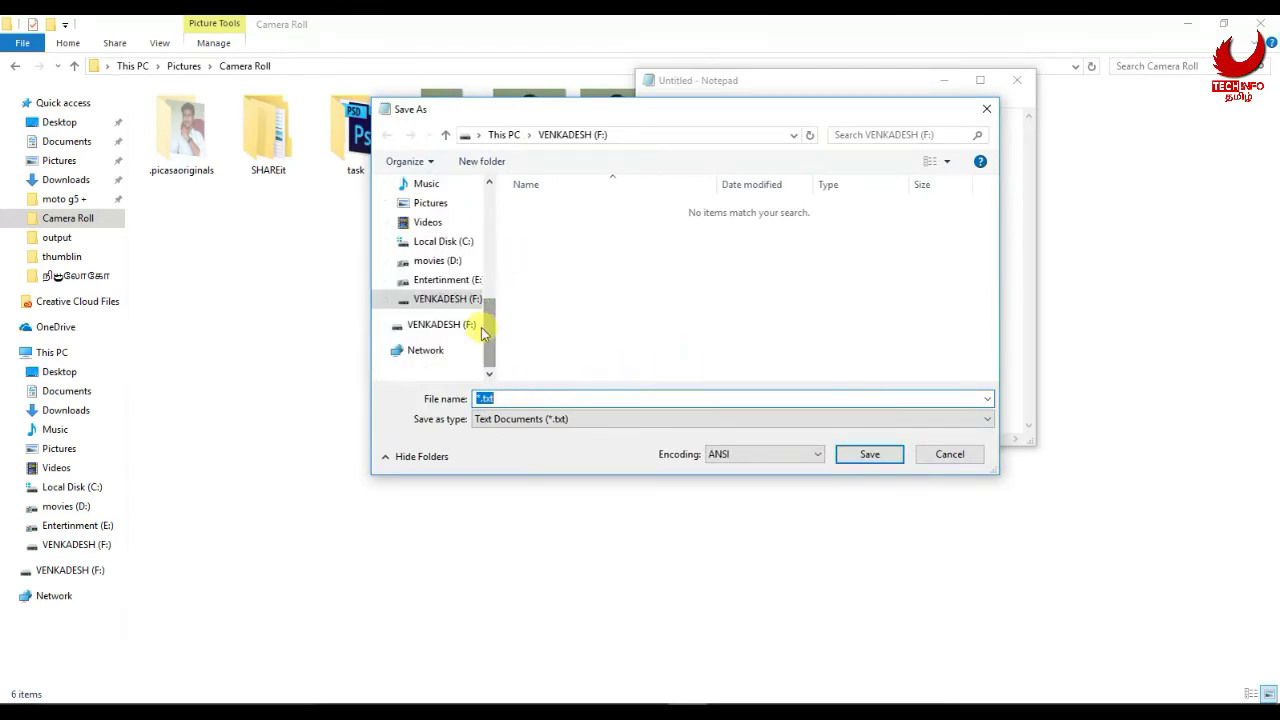
pyautogui.click(462, 303)
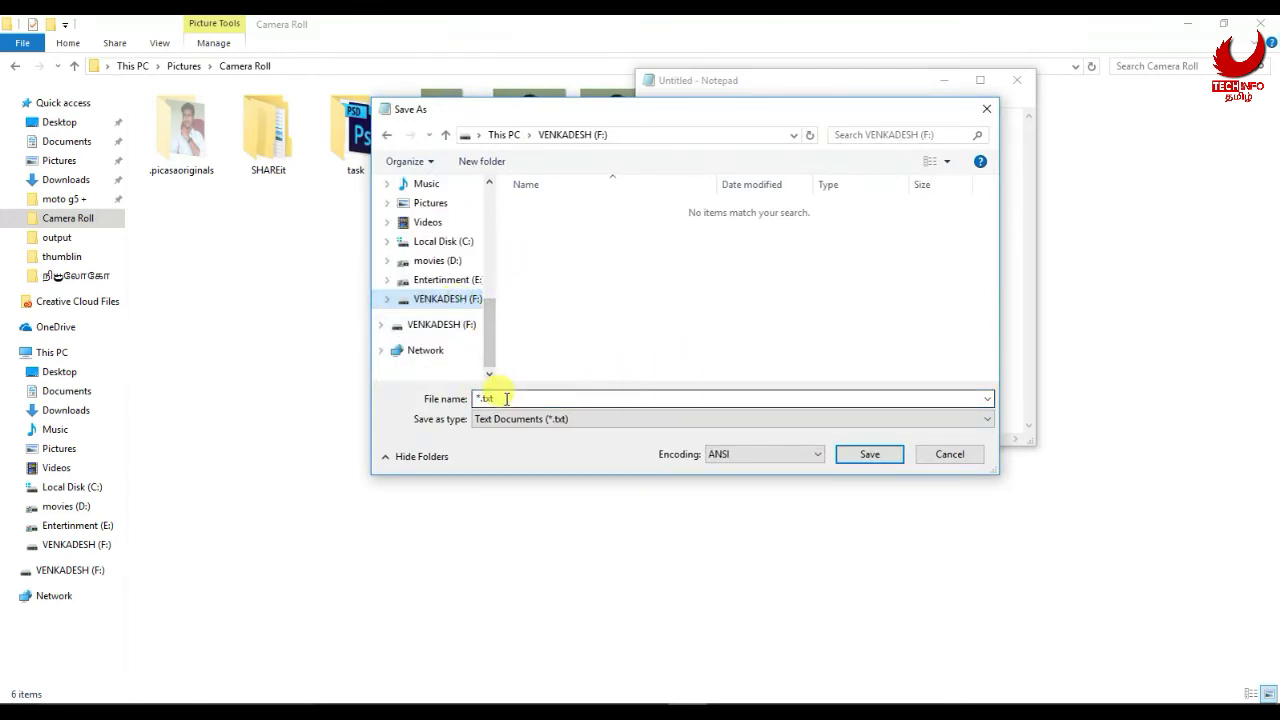
pyautogui.moveTo(492, 398); pyautogui.dragTo(425, 415)
pyautogui.write('autorun.inf')
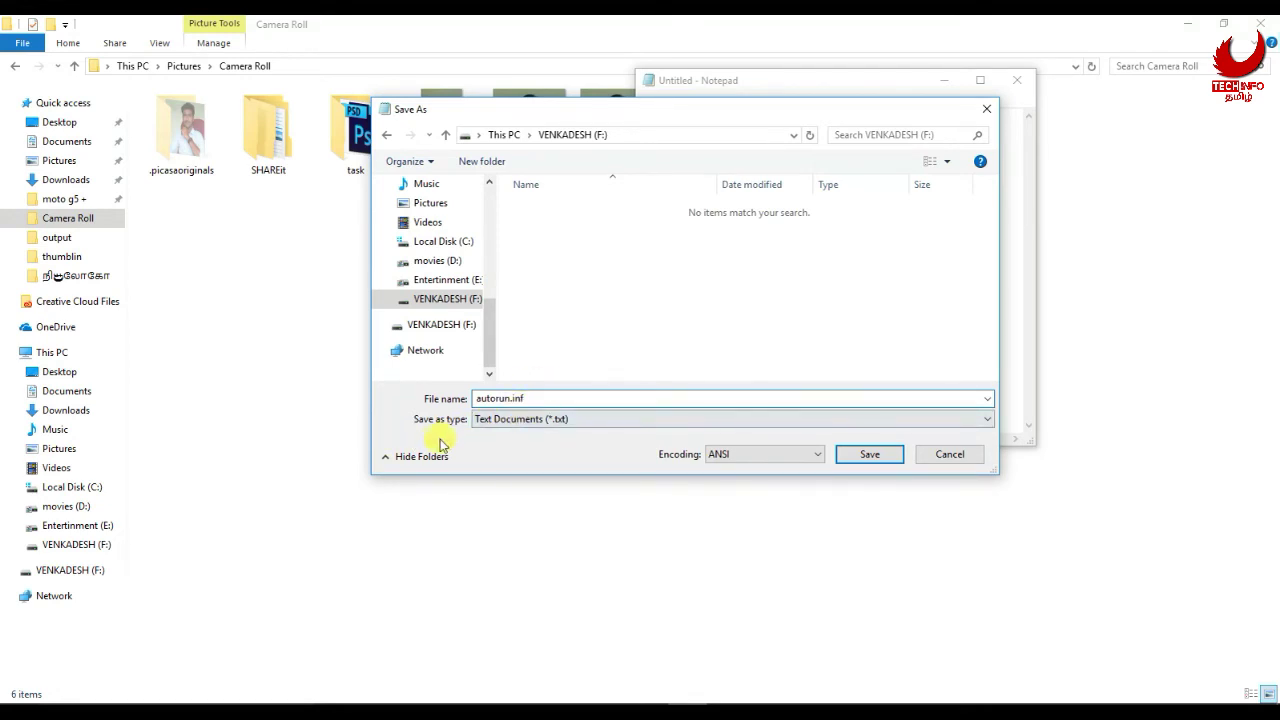
pyautogui.click(533, 421)
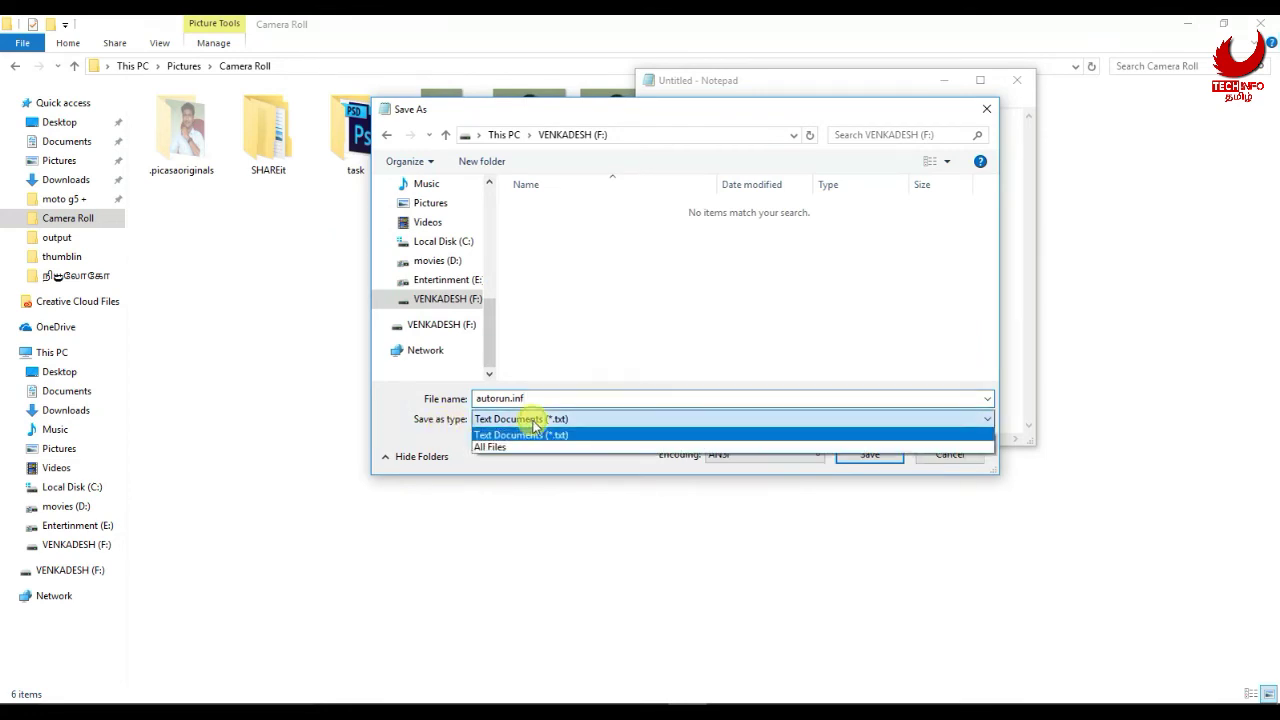
pyautogui.click(527, 449)
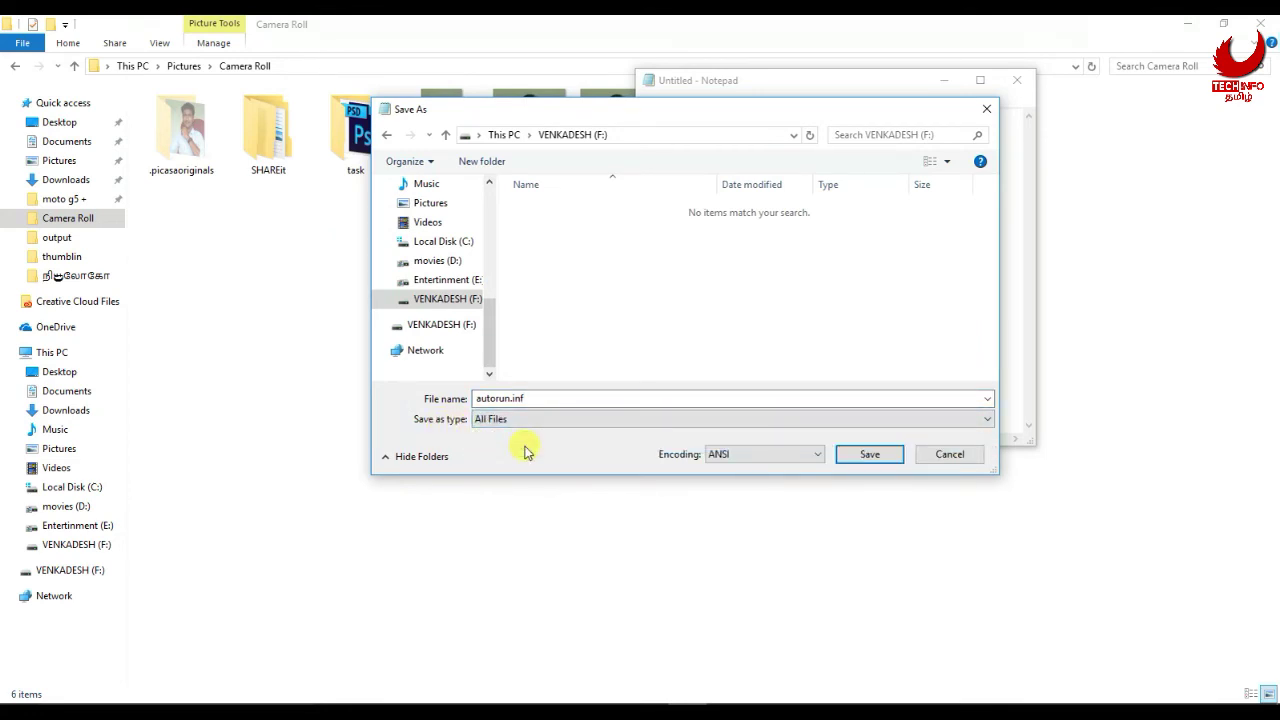
pyautogui.click(872, 455)
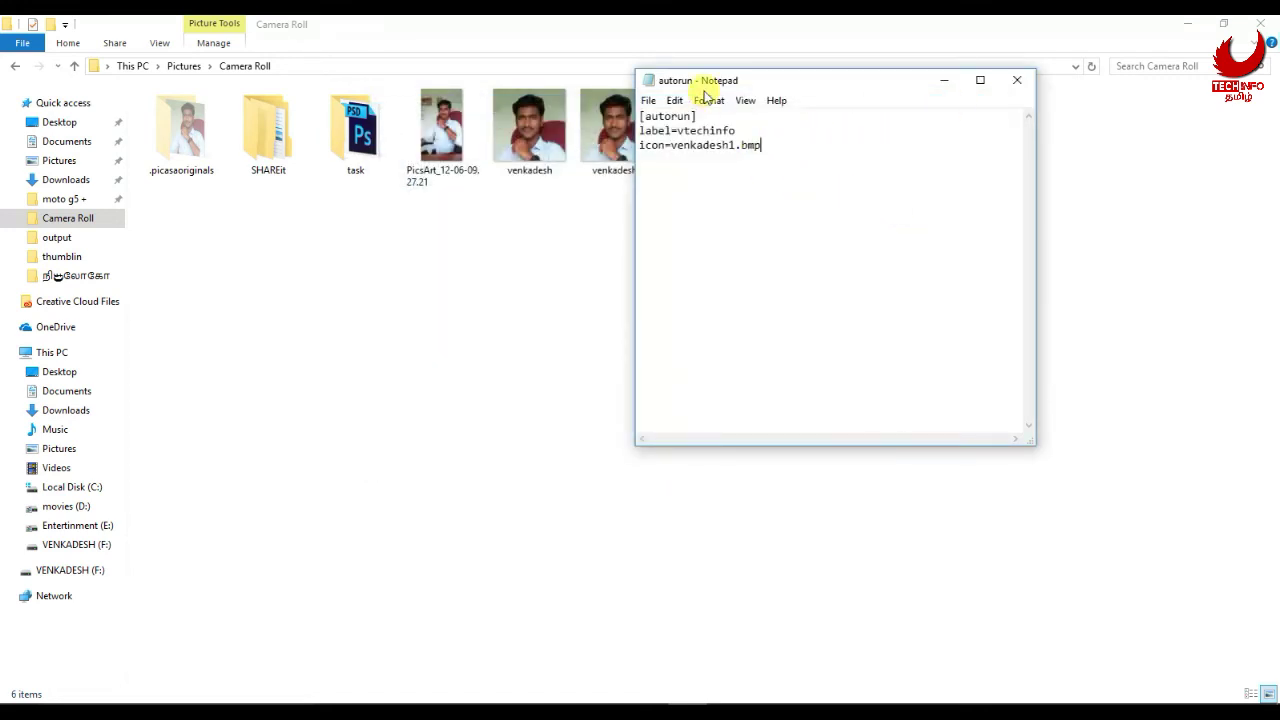
pyautogui.click(1020, 84)
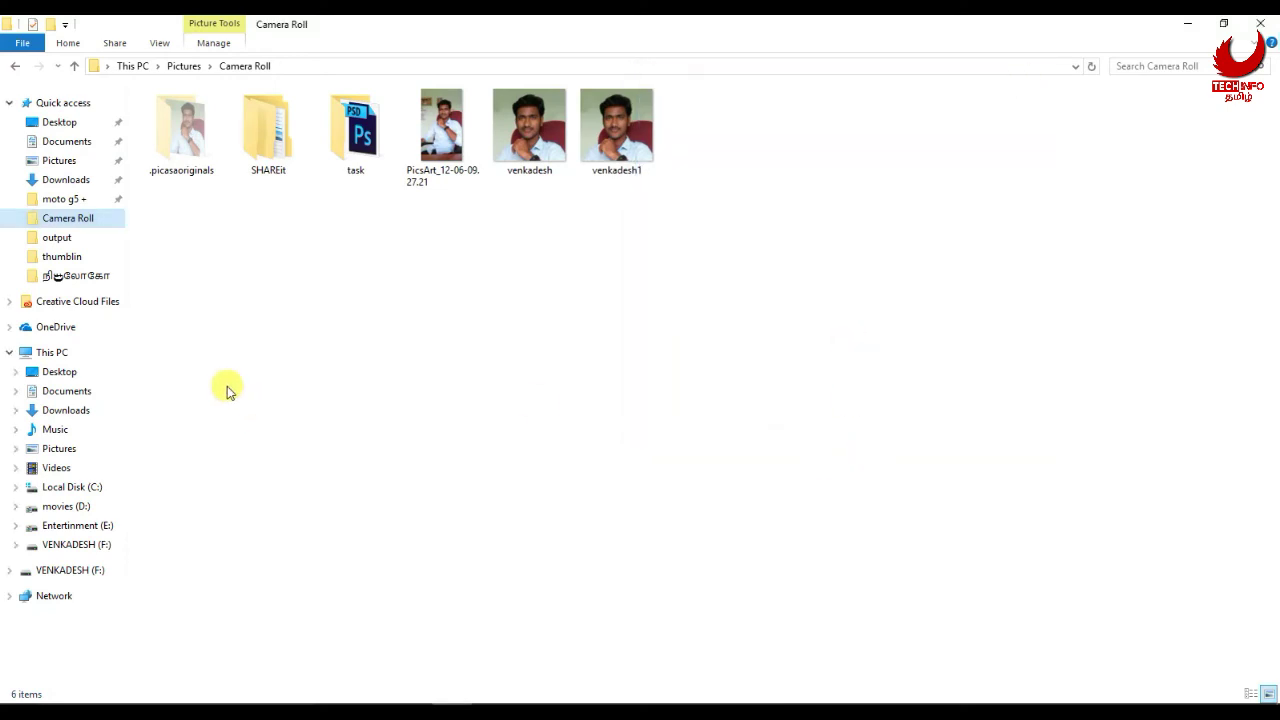
# Step: Open the autorun file from the F: drive to check its lines, and close it
pyautogui.click(72, 352)
pyautogui.doubleClick(889, 247)
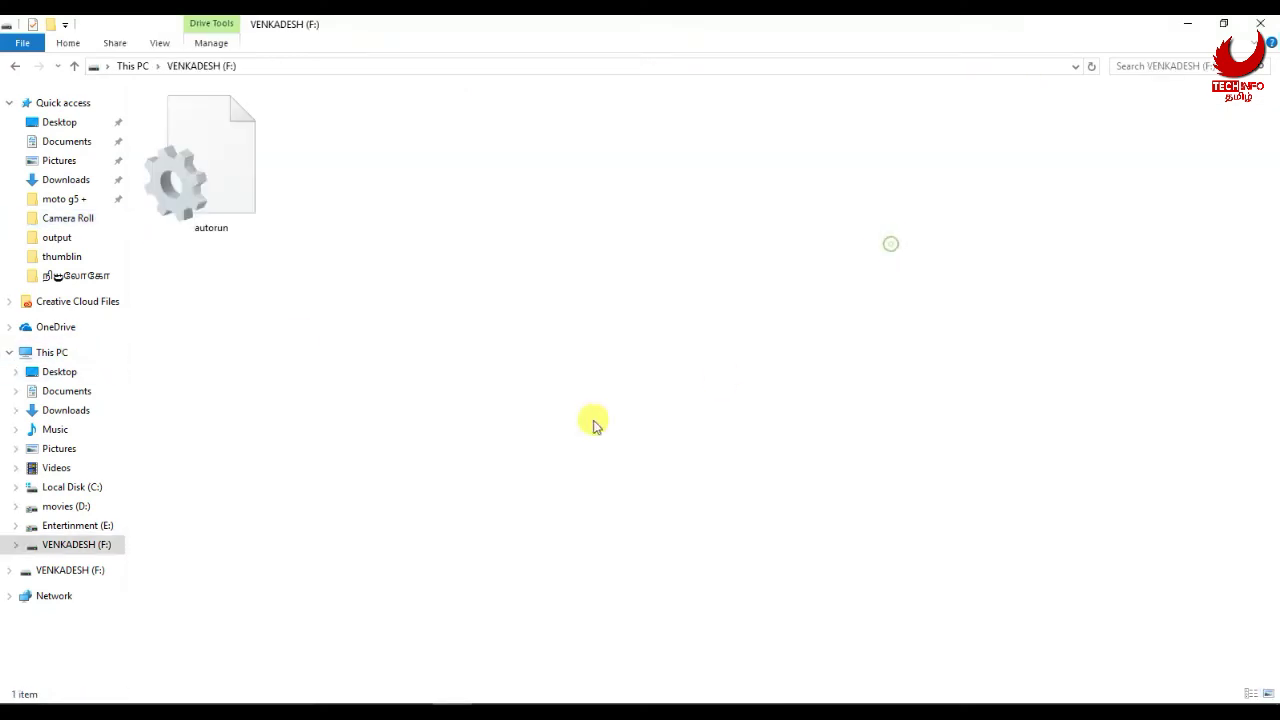
pyautogui.rightClick(221, 144)
pyautogui.click(255, 150)
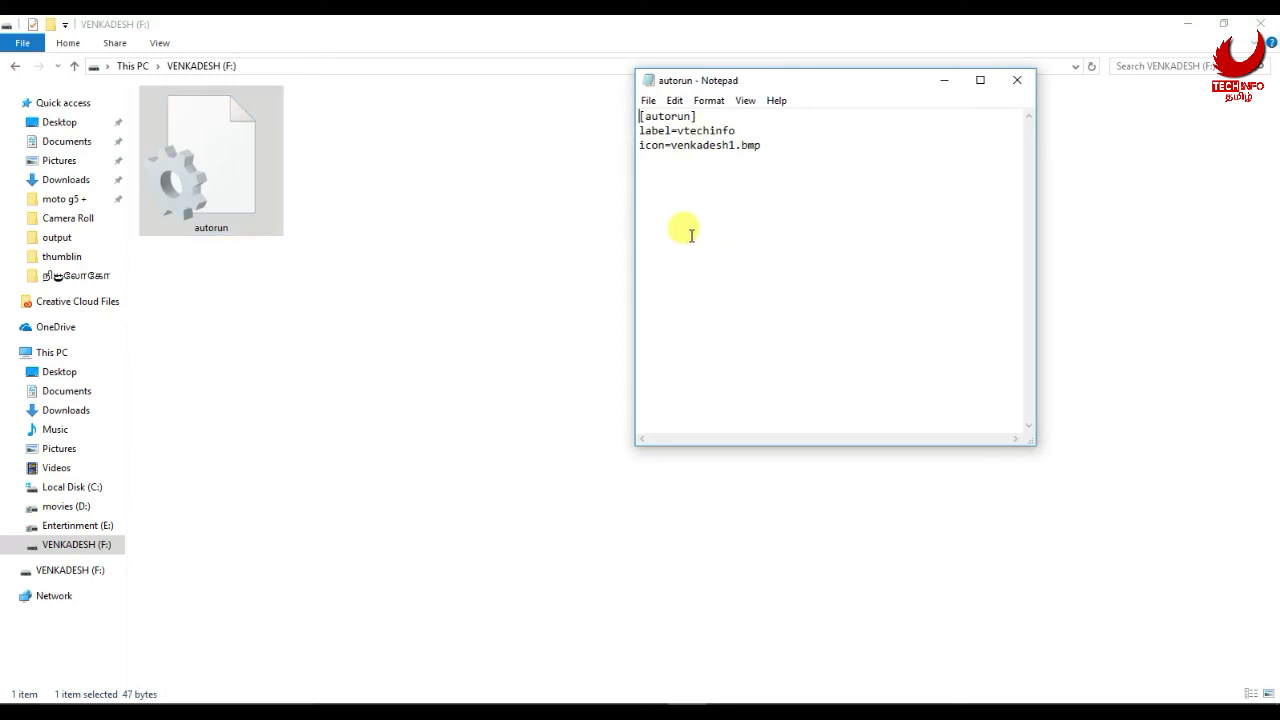
pyautogui.click(1017, 80)
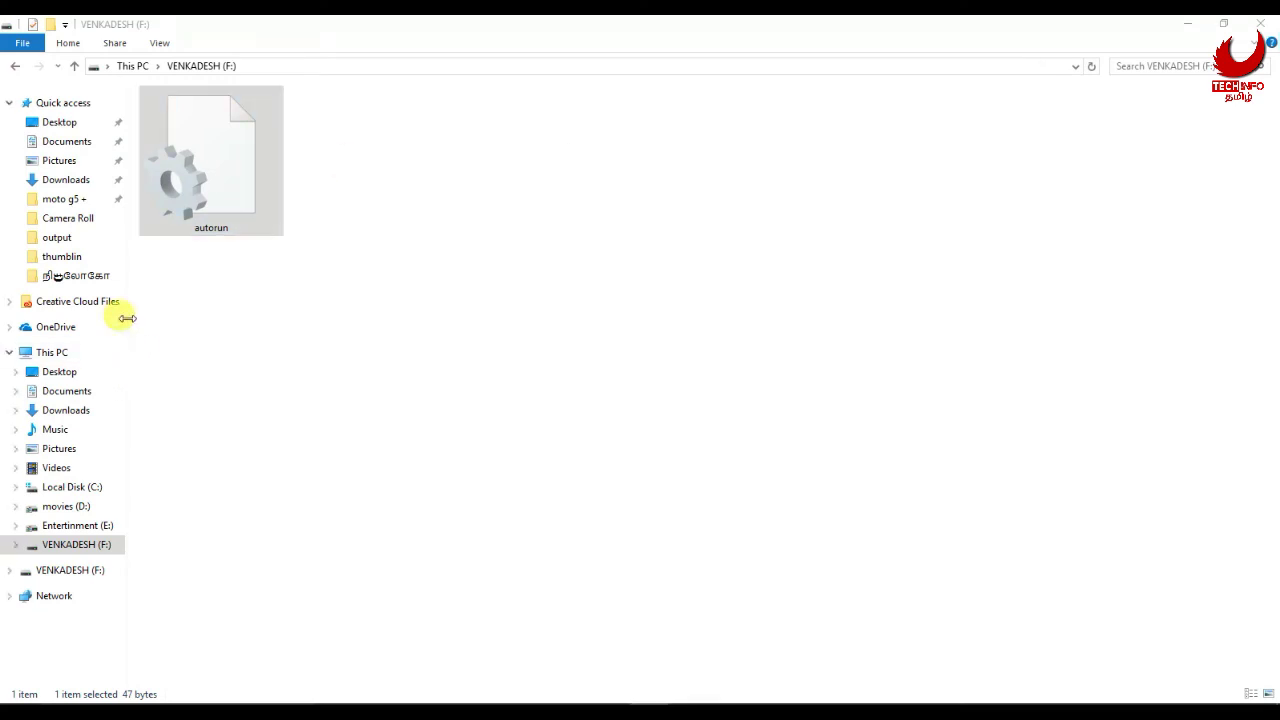
# Step: Copy the bitmap portrait ending in 1 from Camera Roll to the F: drive and refresh the drive's contents
pyautogui.click(78, 218)
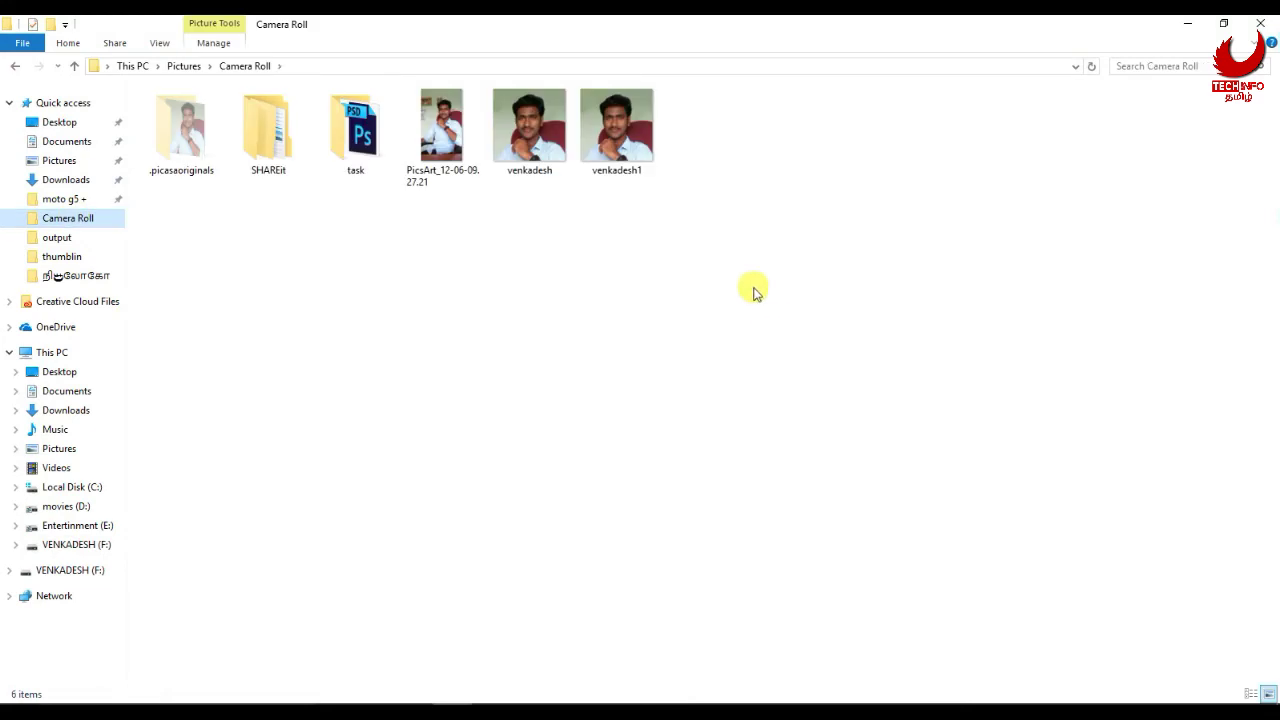
pyautogui.rightClick(634, 116)
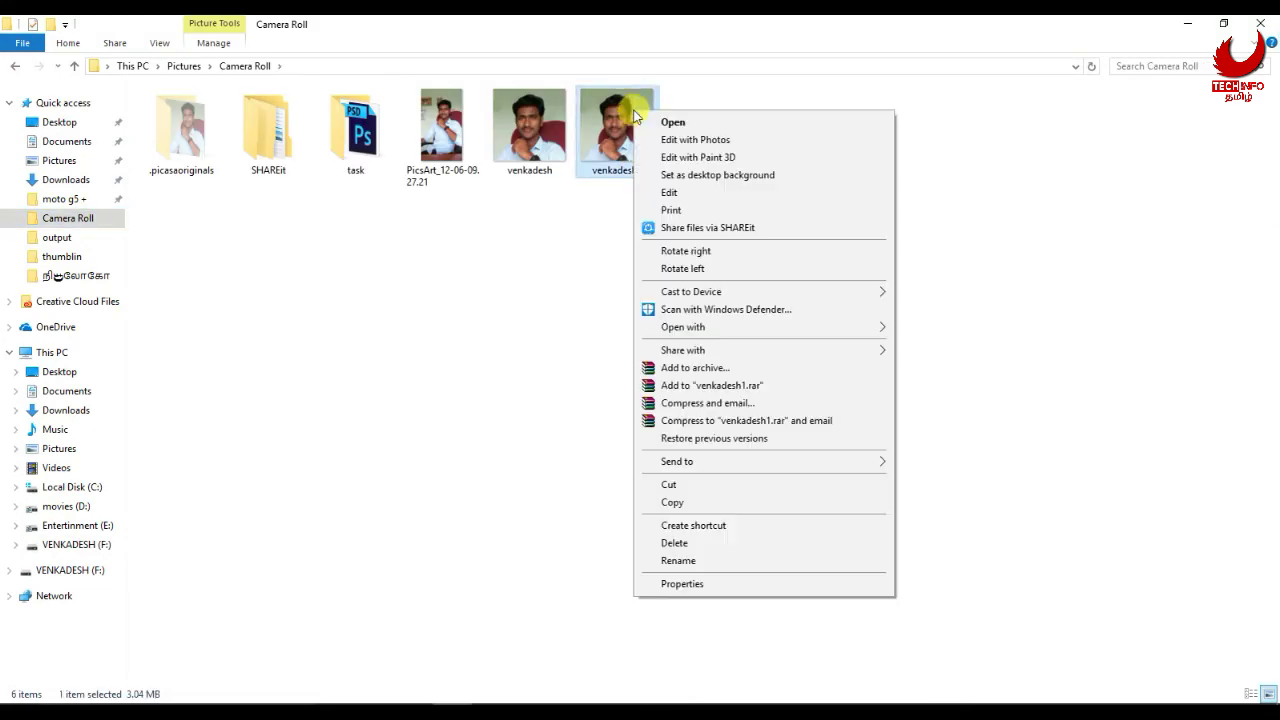
pyautogui.click(672, 503)
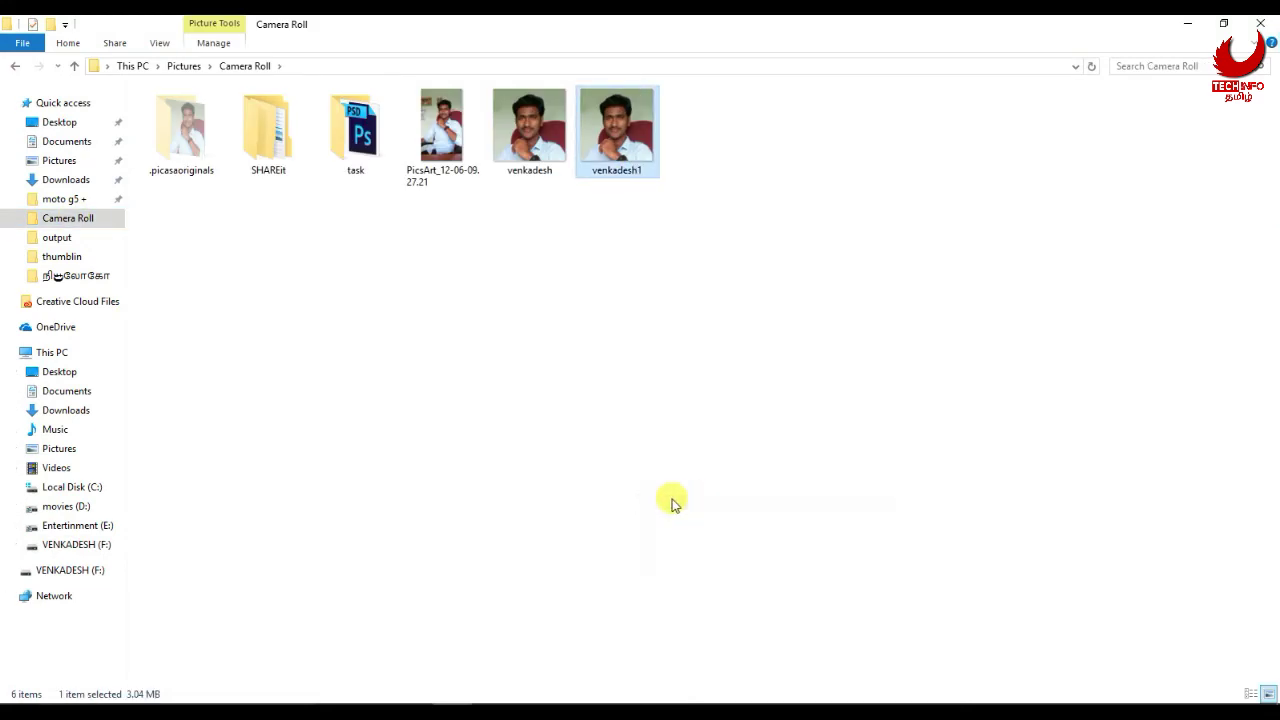
pyautogui.click(83, 548)
pyautogui.rightClick(486, 302)
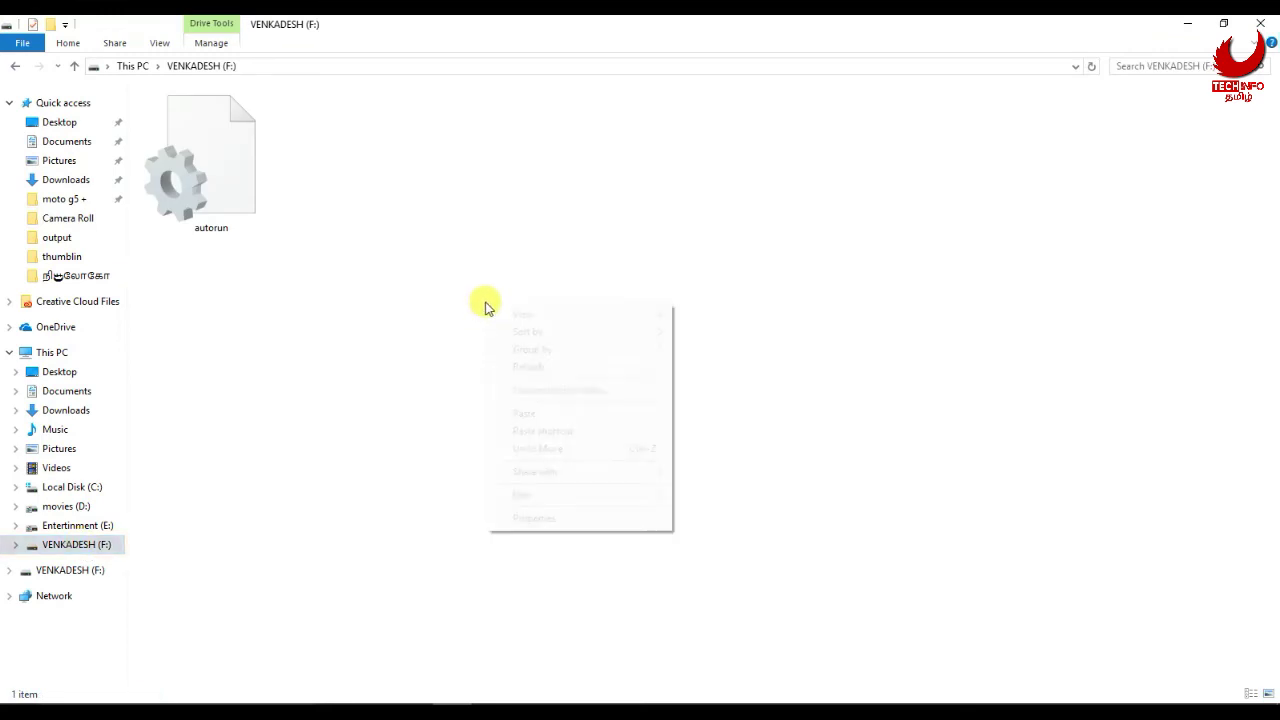
pyautogui.click(552, 413)
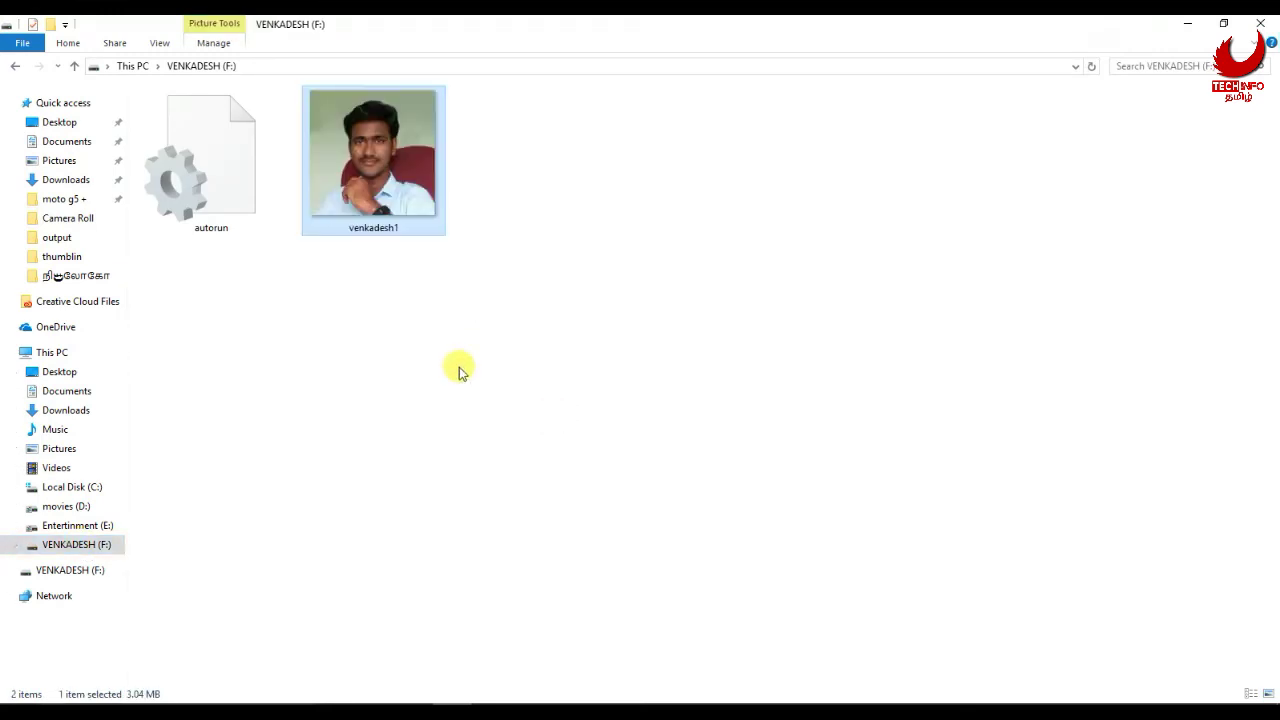
pyautogui.rightClick(482, 317)
pyautogui.click(528, 376)
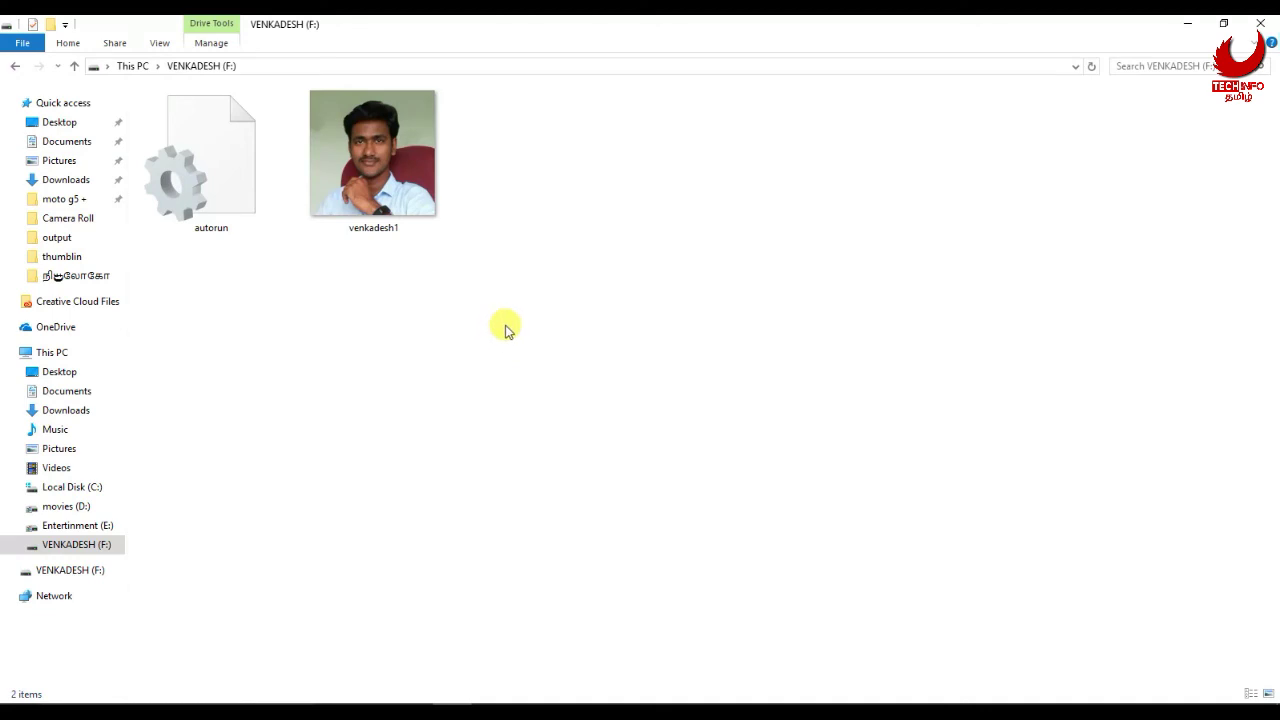
pyautogui.press('Home')
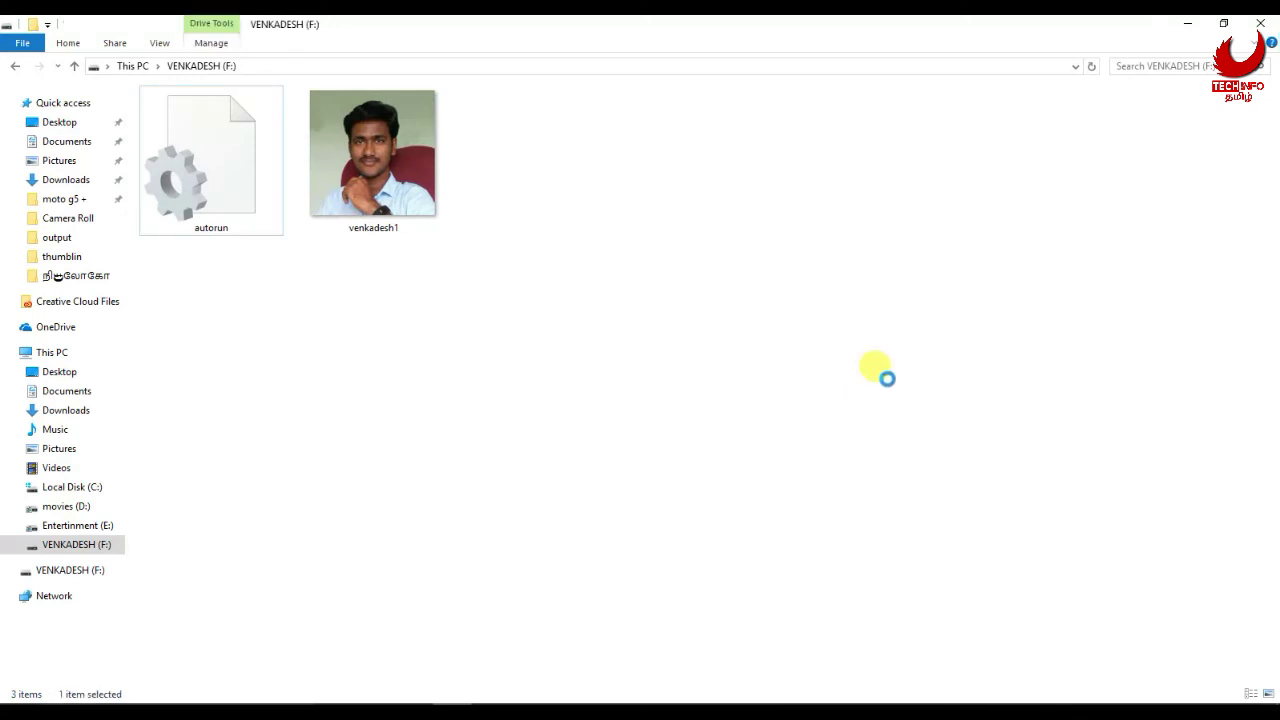
pyautogui.press('Delete')
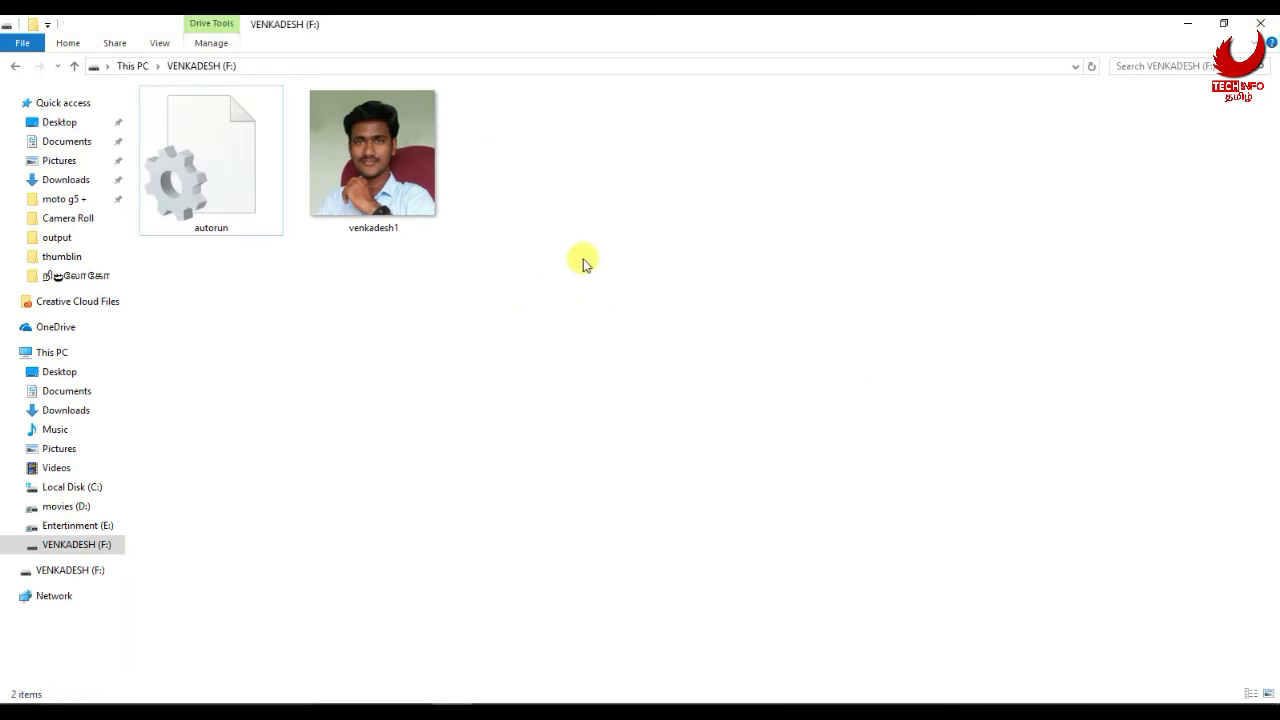
# Step: Apply the Hidden attribute to both the autorun file and the bitmap portrait on the F: drive
pyautogui.moveTo(588, 262); pyautogui.dragTo(191, 131)
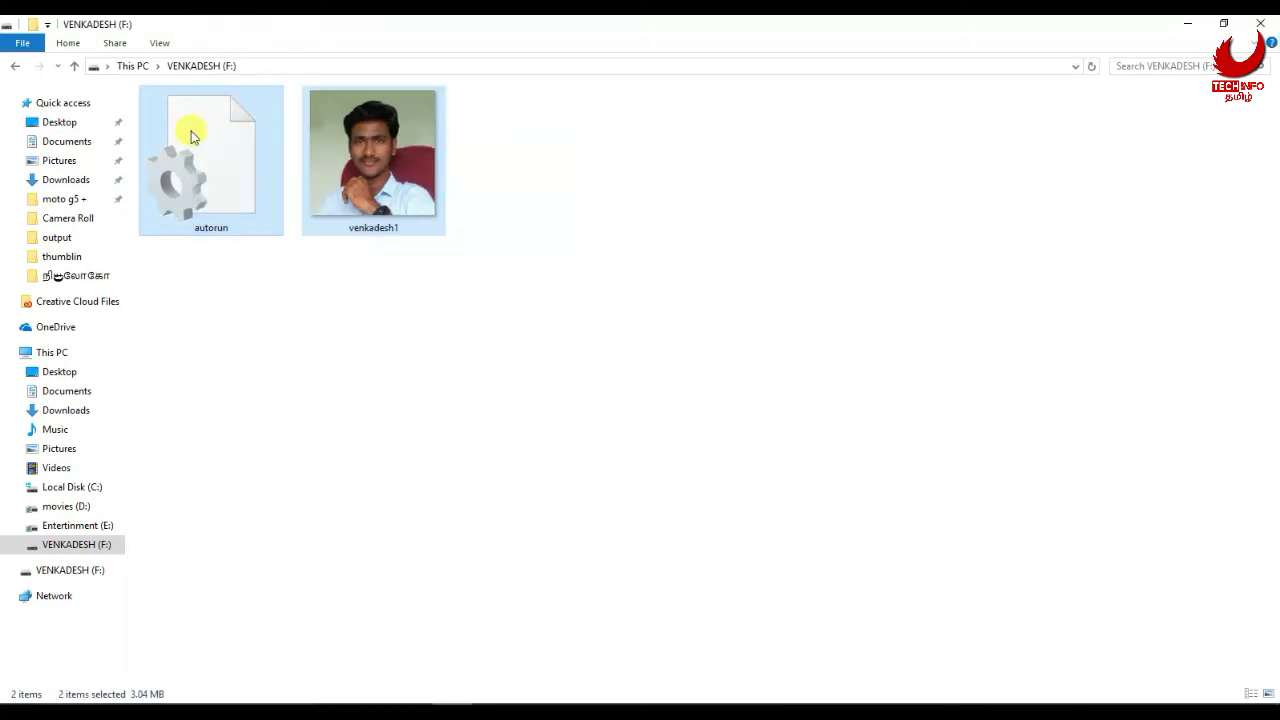
pyautogui.rightClick(193, 136)
pyautogui.click(291, 375)
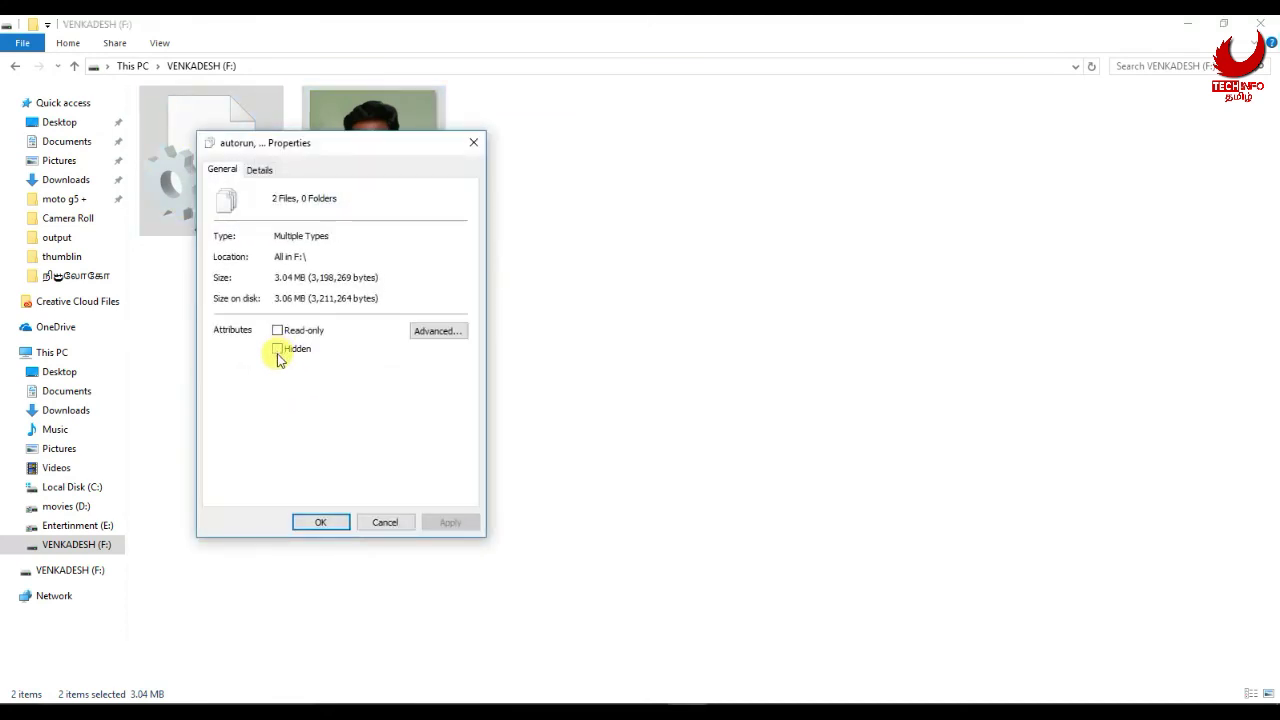
pyautogui.click(280, 351)
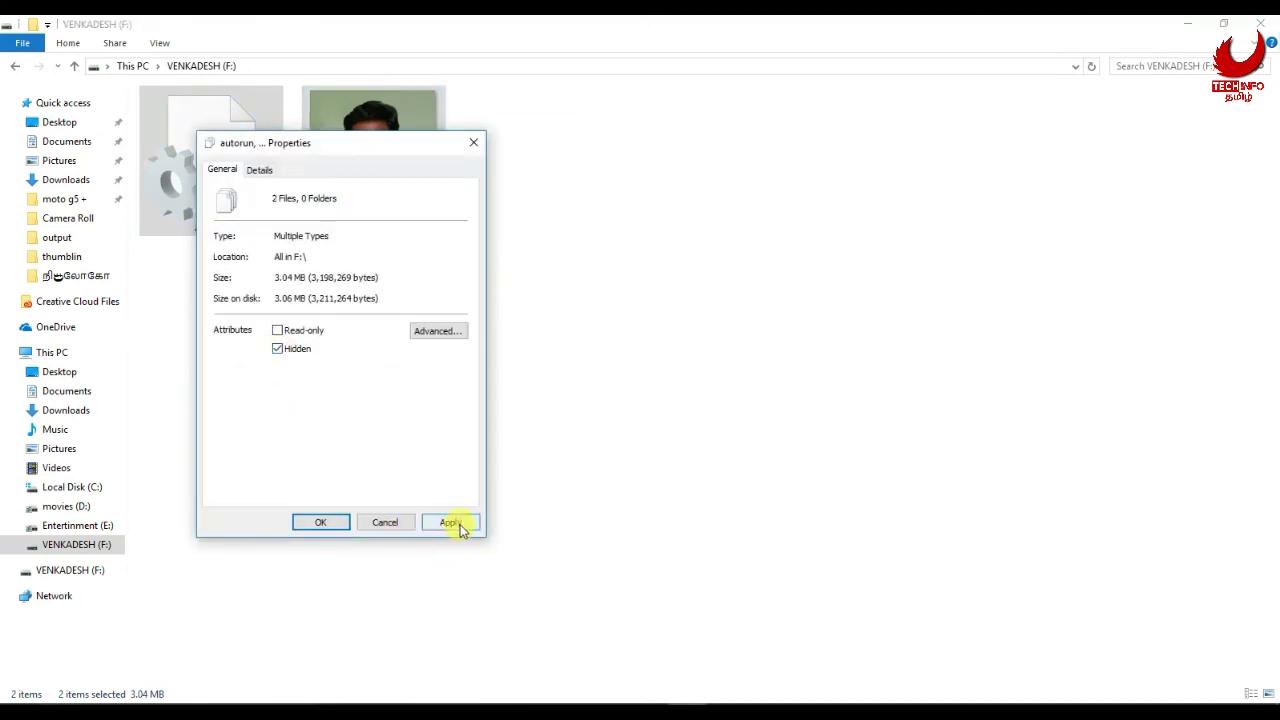
pyautogui.click(451, 522)
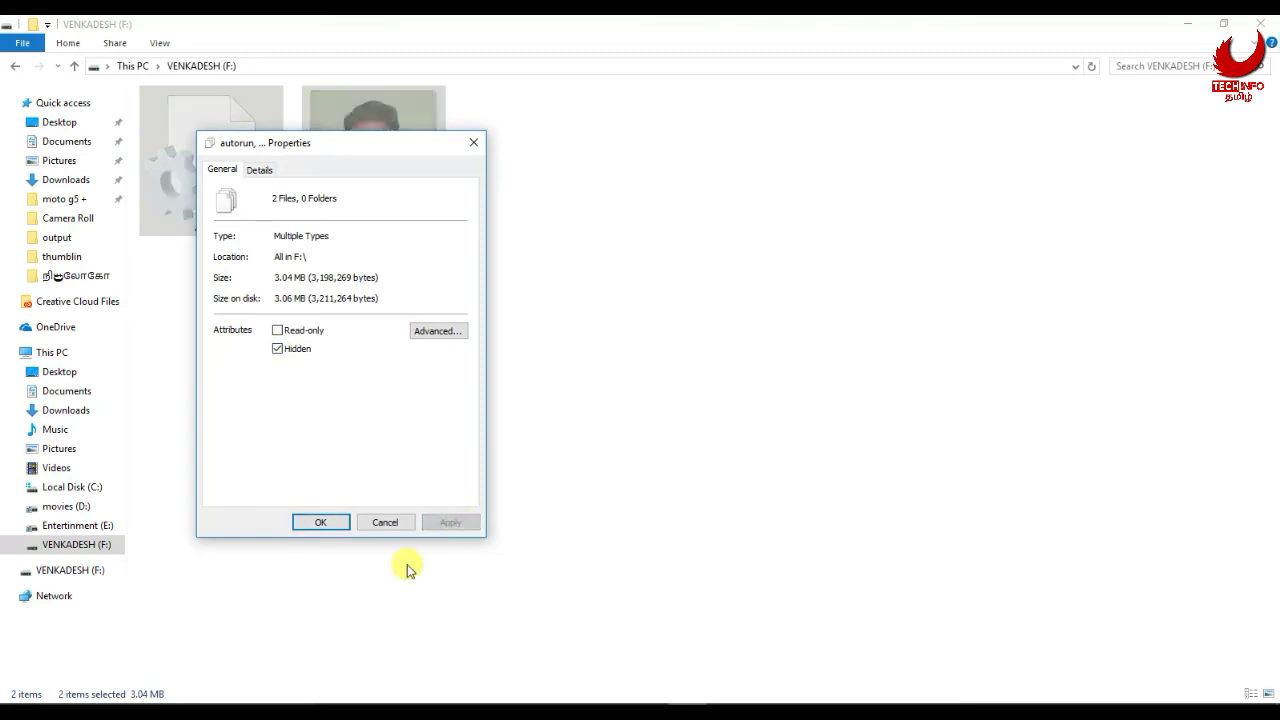
pyautogui.click(324, 522)
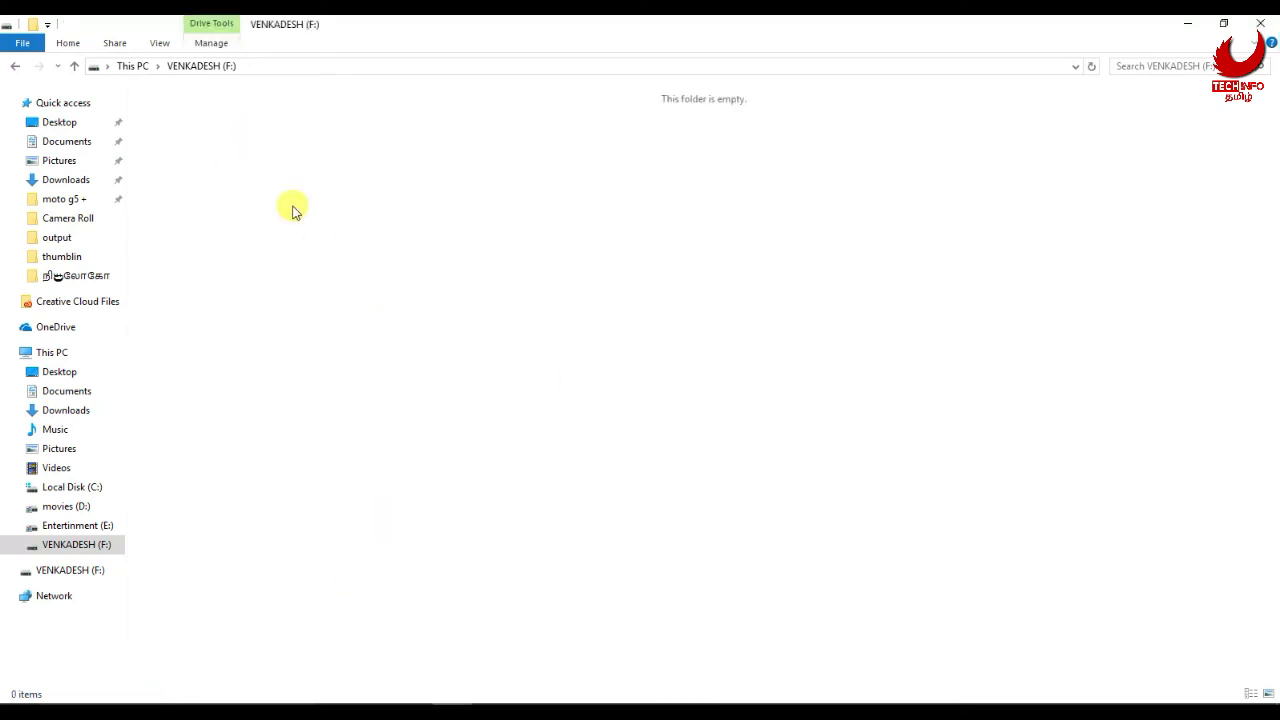
# Step: Return to This PC, refresh the drive list and eject the F: pen drive
pyautogui.click(15, 65)
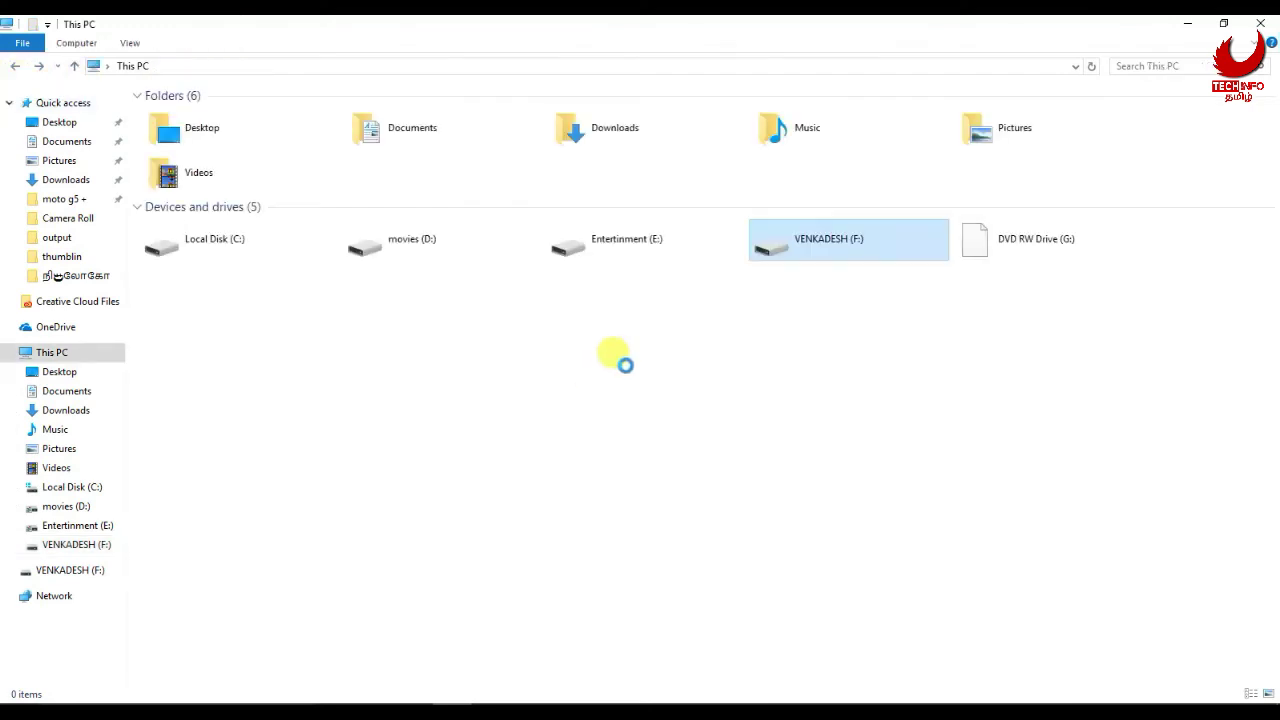
pyautogui.rightClick(818, 267)
pyautogui.click(884, 365)
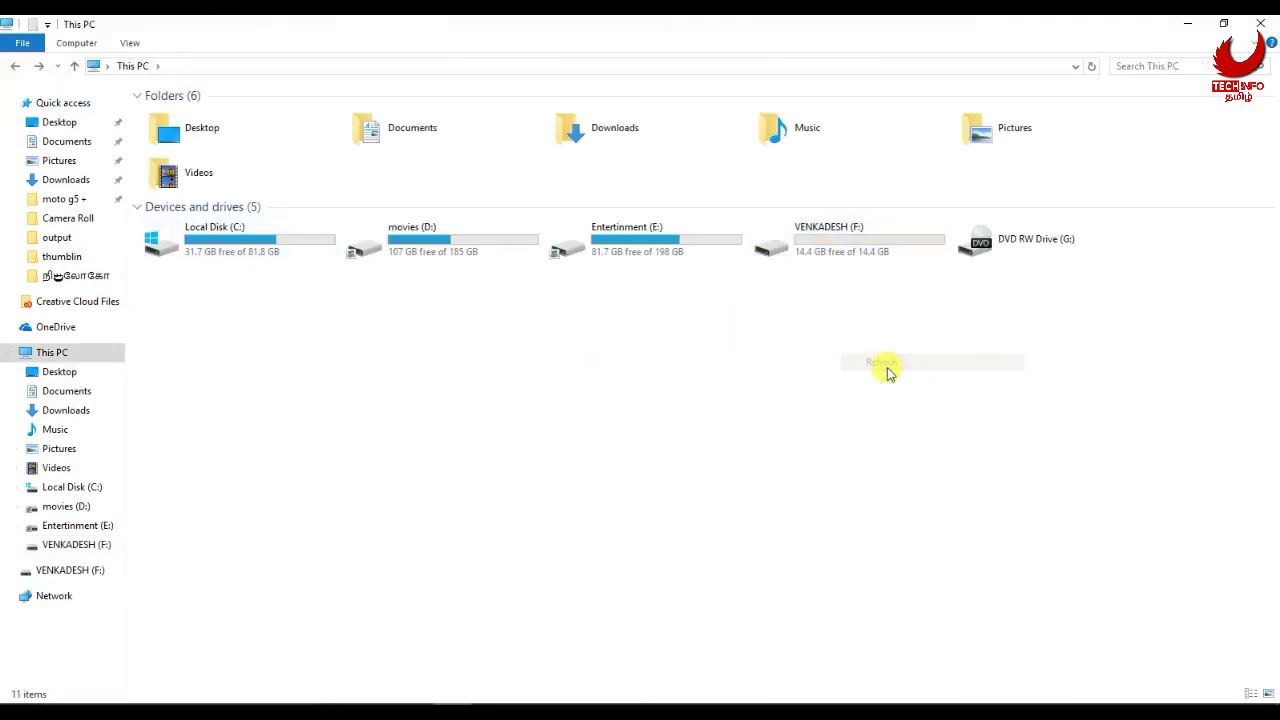
pyautogui.rightClick(810, 246)
pyautogui.click(863, 526)
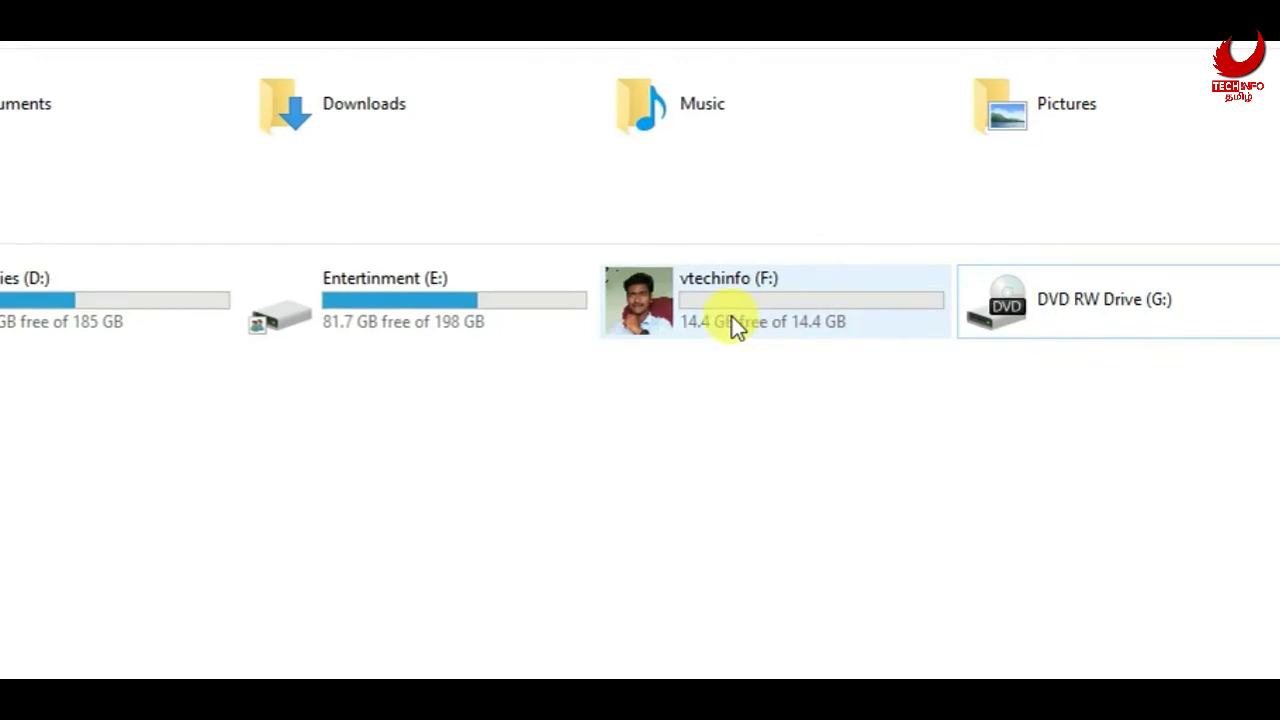
# Step: Try to rename the F: pen drive to the owner's first name, and cancel the rename
pyautogui.rightClick(721, 289)
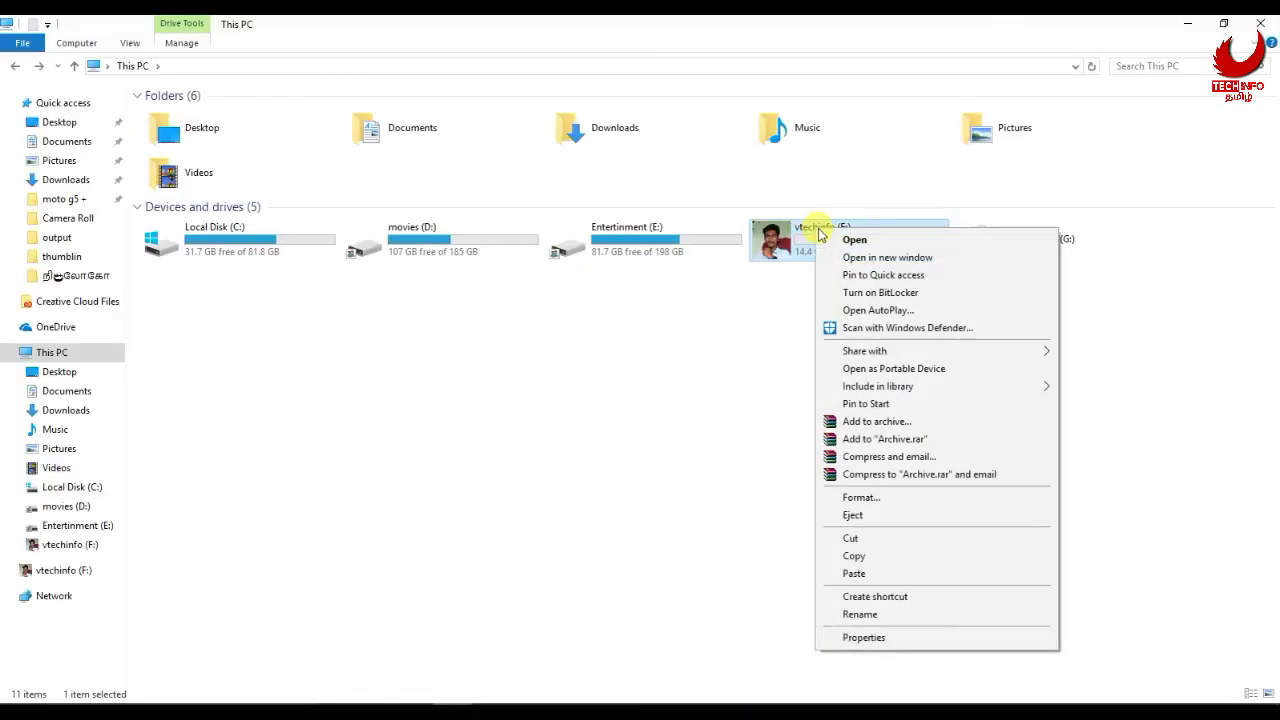
pyautogui.click(868, 614)
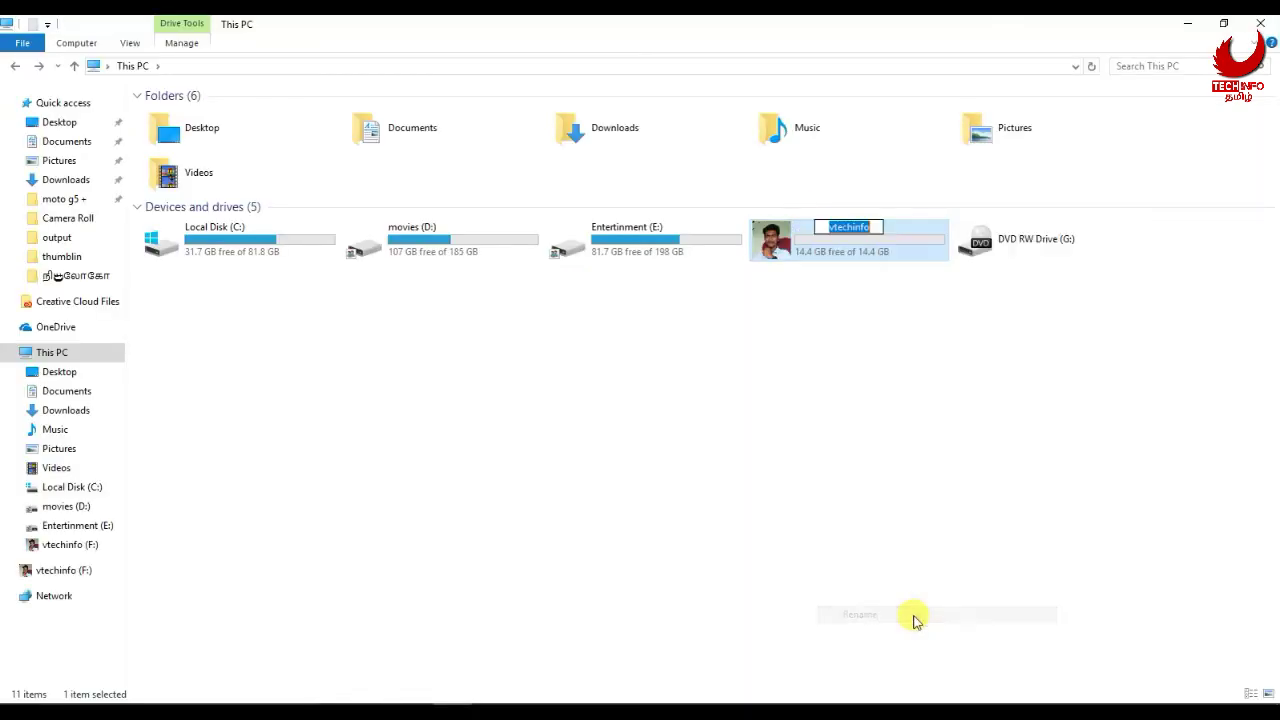
pyautogui.write('ven')
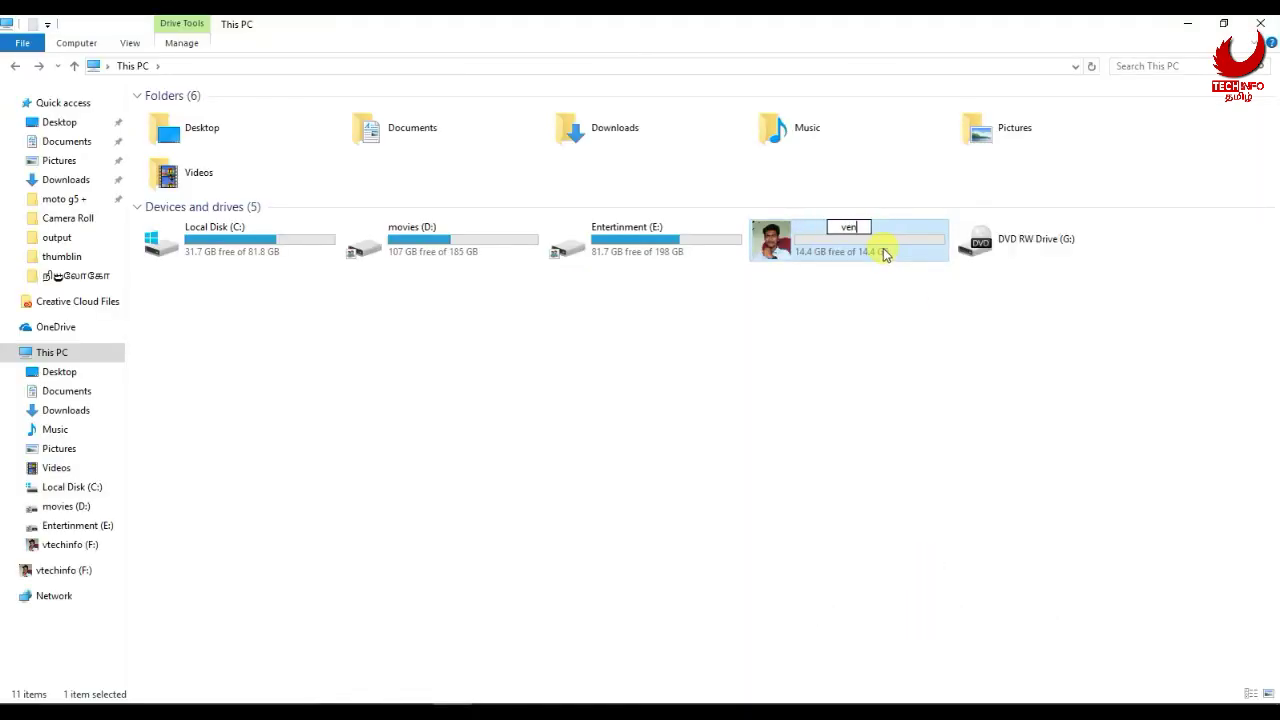
pyautogui.write('kadesh')
pyautogui.press('Escape')
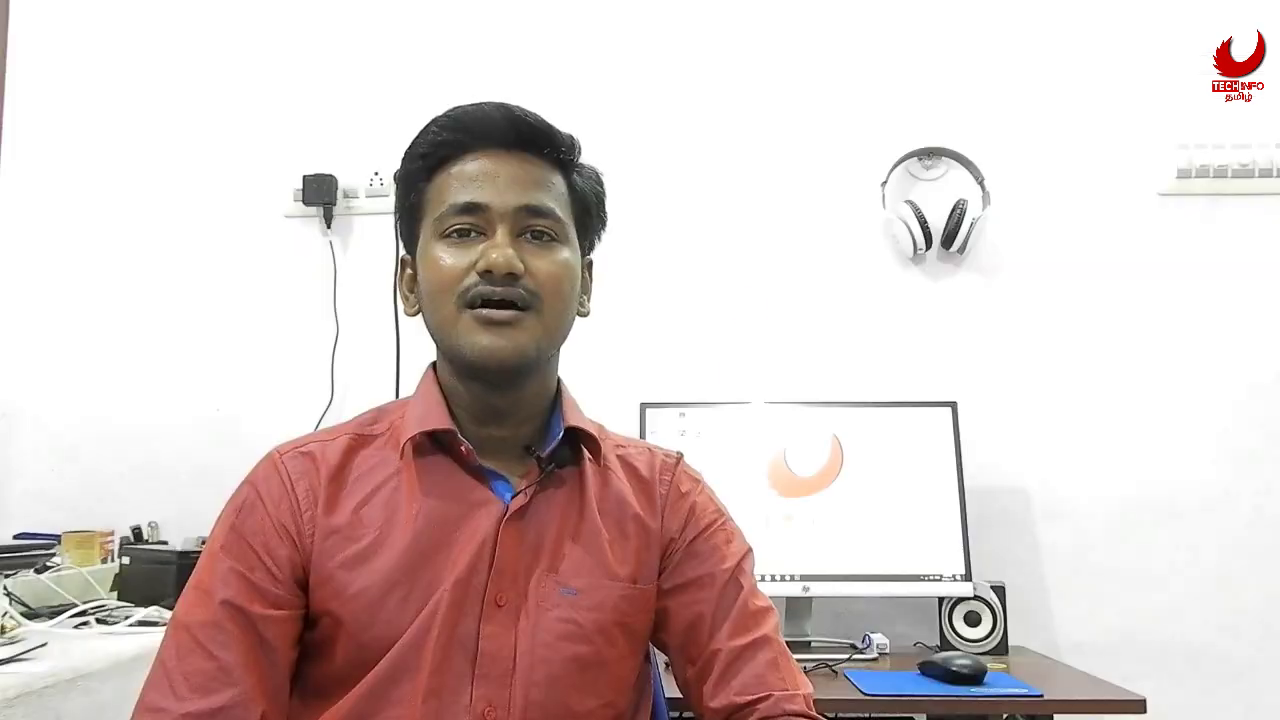